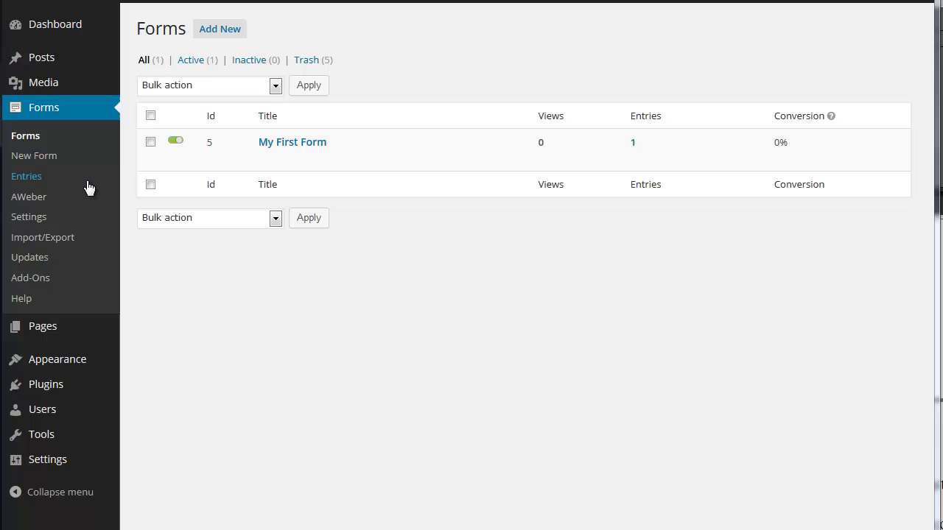
# - Start a new Gravity Forms form titled 'Enquiry Form' and create it
pyautogui.click(46, 157)
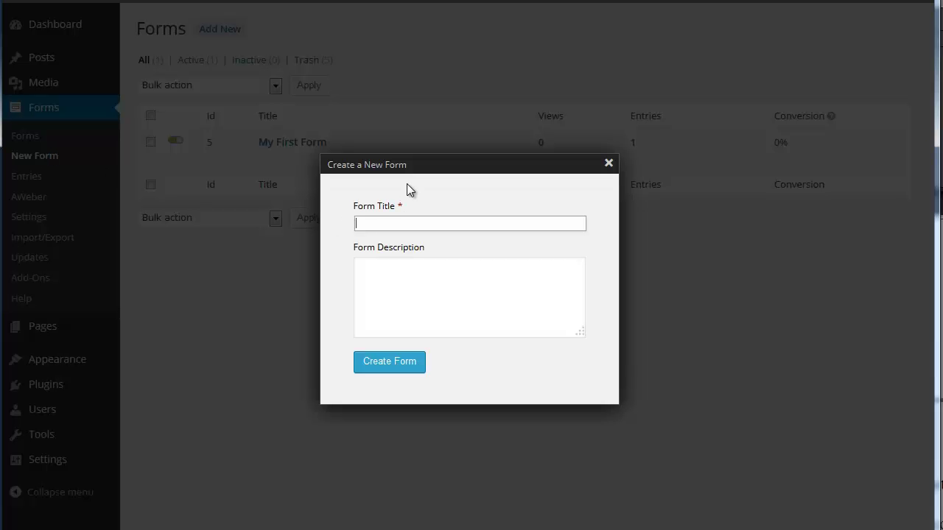
pyautogui.write('Enquiry Form')
pyautogui.click(408, 368)
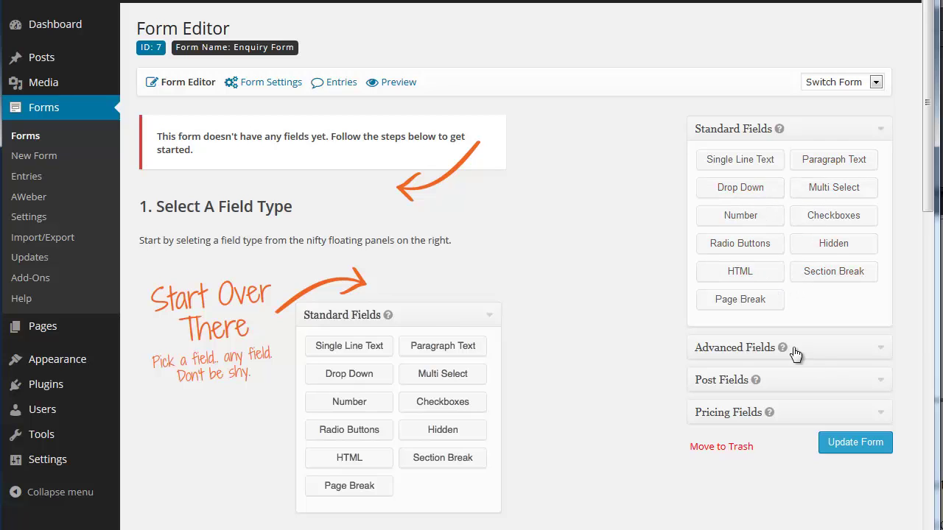
# - Add Name and Email fields from Advanced Fields, then a Single Line Text field below them
pyautogui.click(879, 352)
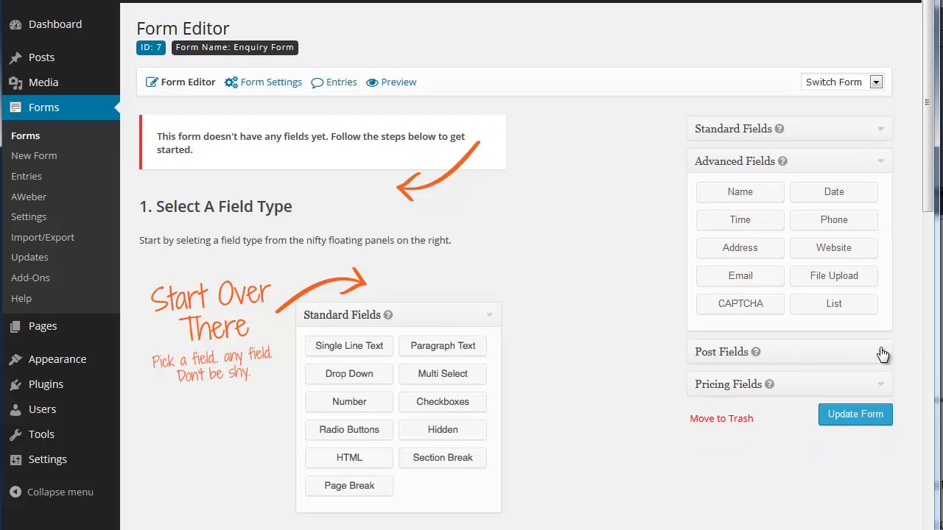
pyautogui.click(718, 193)
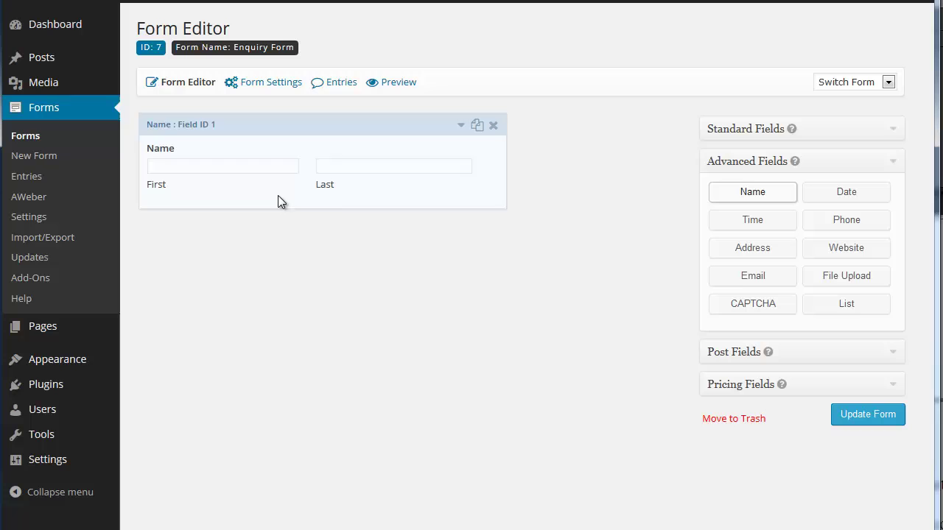
pyautogui.click(734, 279)
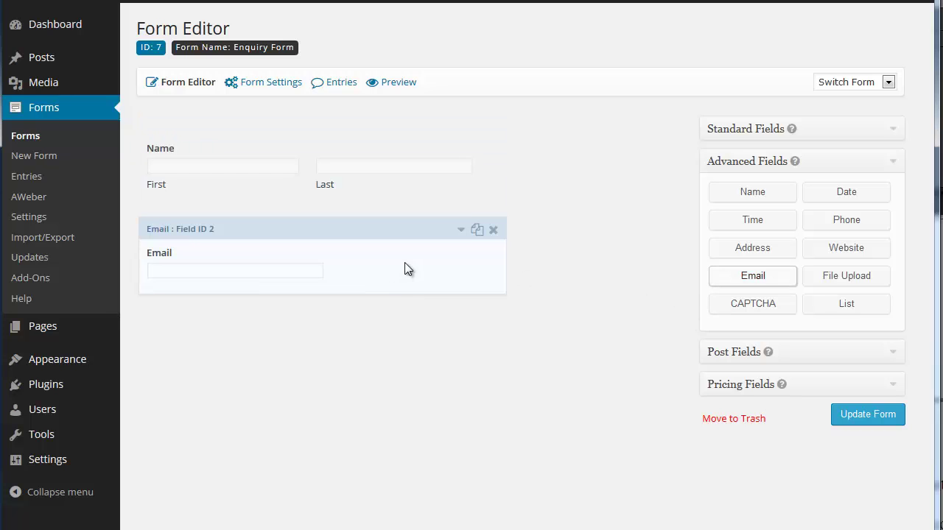
pyautogui.click(893, 130)
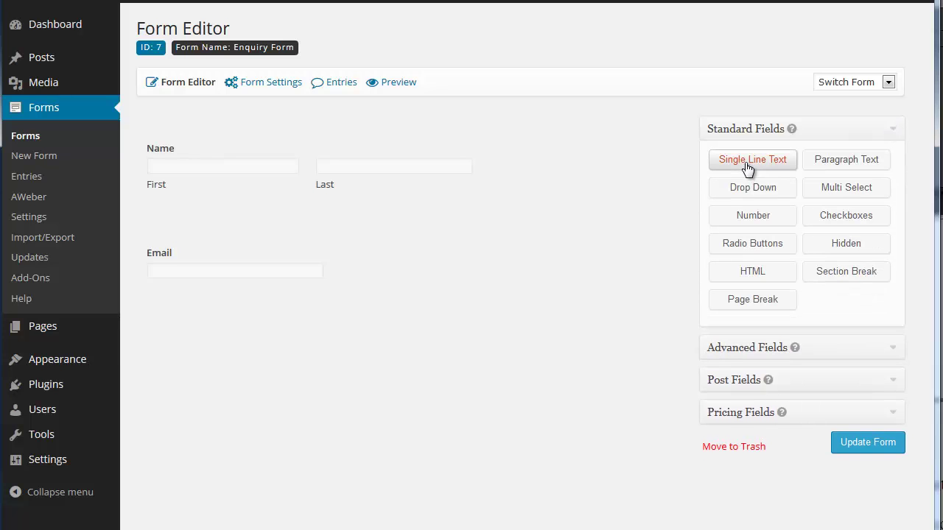
pyautogui.click(748, 167)
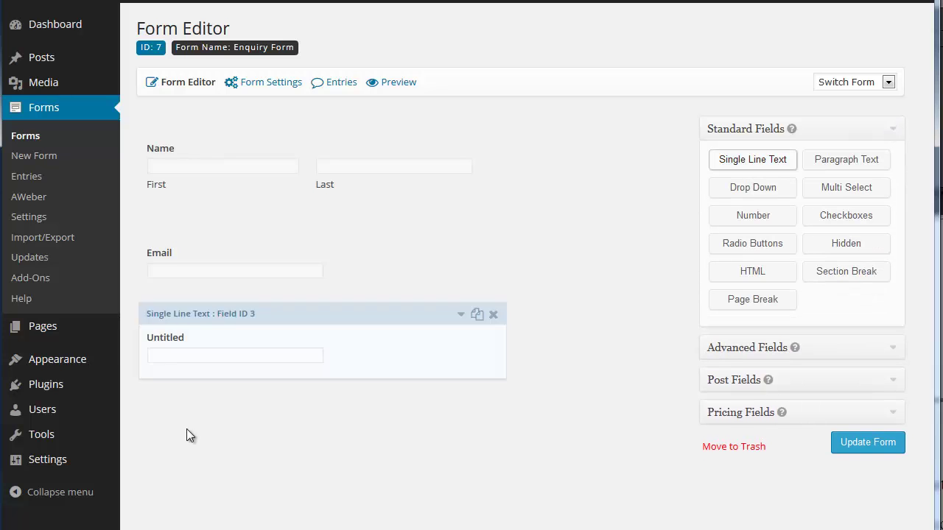
# - Label the new single-line text field 'HOw did you hear of us?'
pyautogui.click(461, 315)
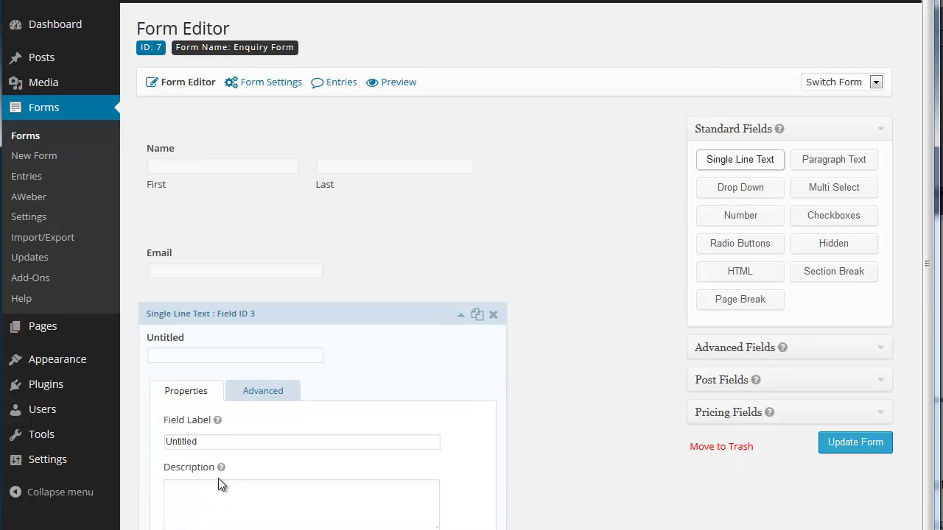
pyautogui.doubleClick(223, 441)
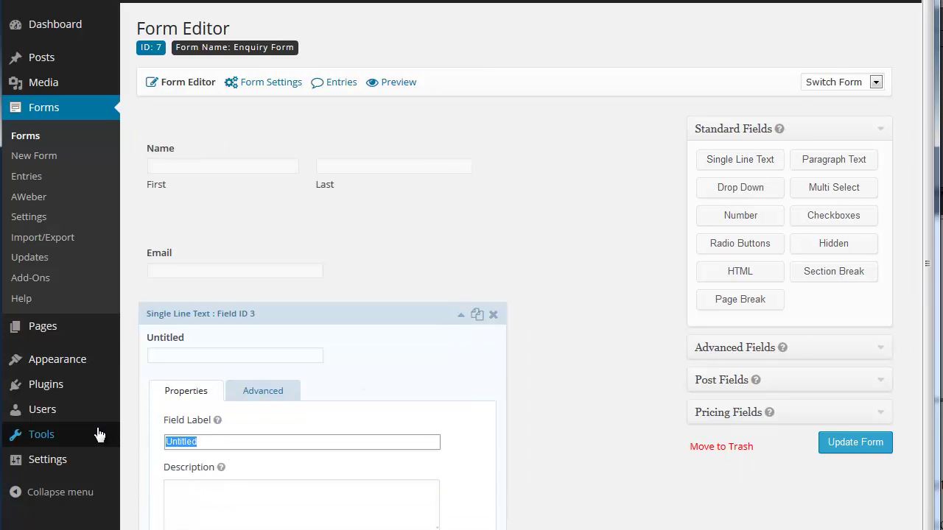
pyautogui.moveTo(99, 434)
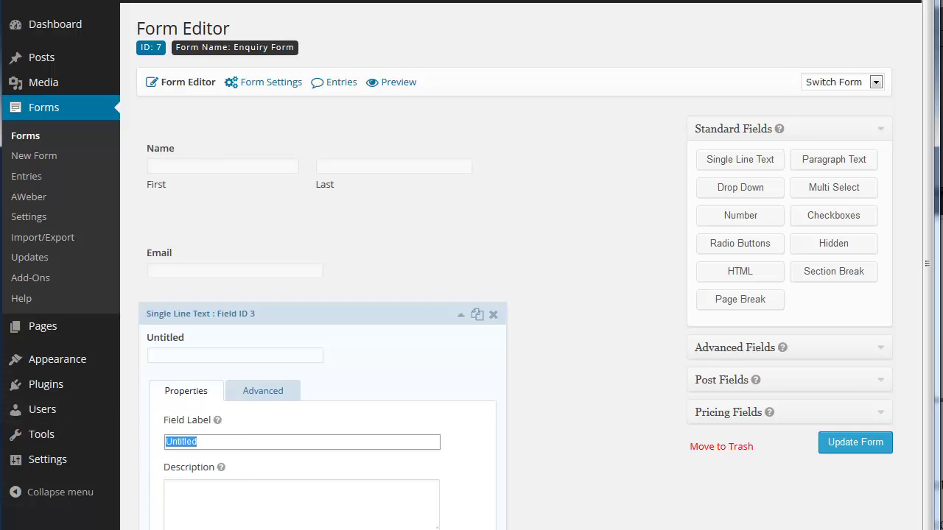
pyautogui.write('HOw did you ')
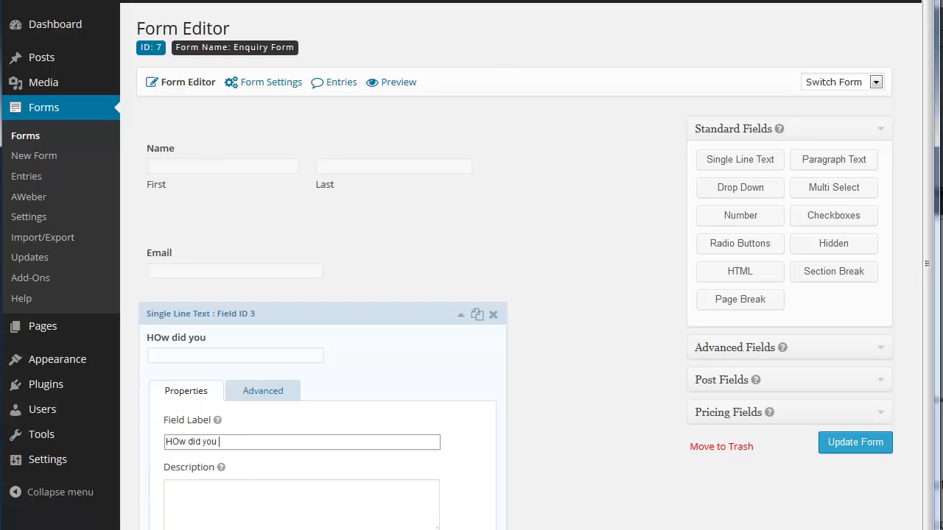
pyautogui.write('hear of us?')
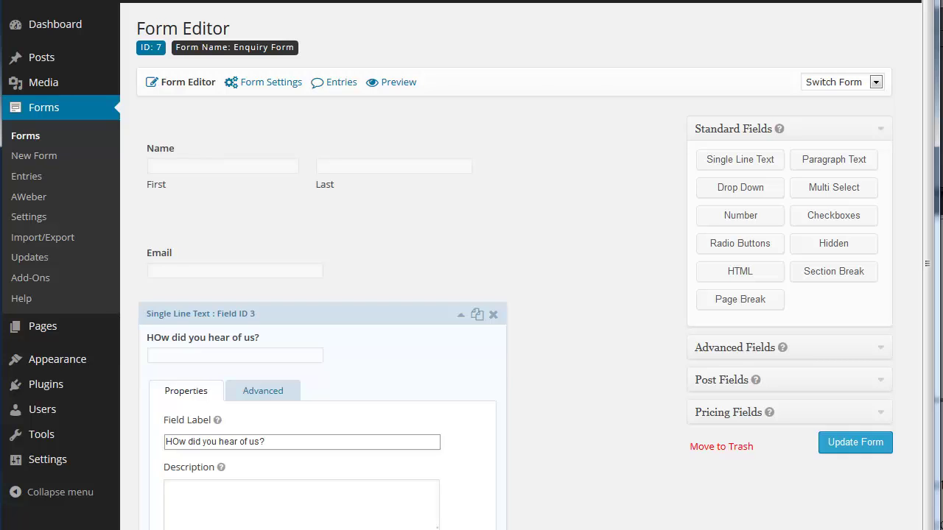
pyautogui.click(458, 320)
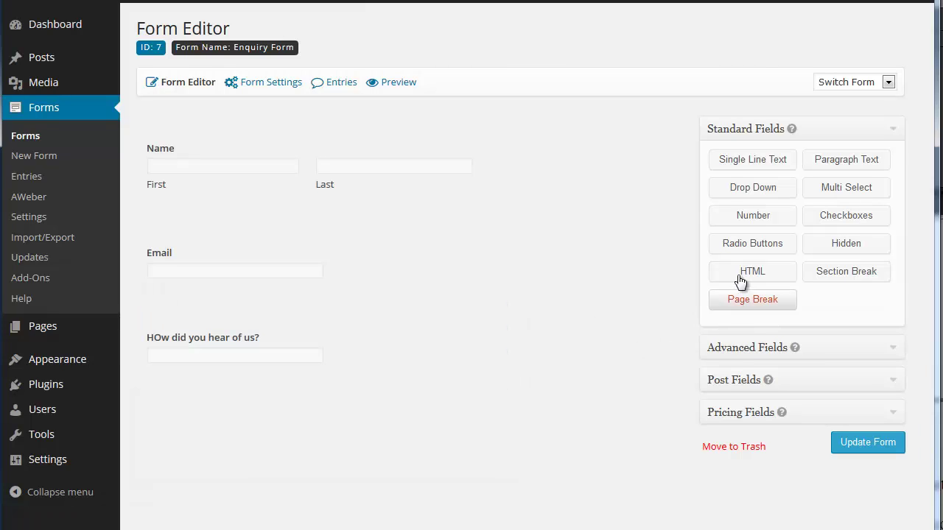
# - Add a Radio Buttons field and label it 'Do you have a website'
pyautogui.click(739, 251)
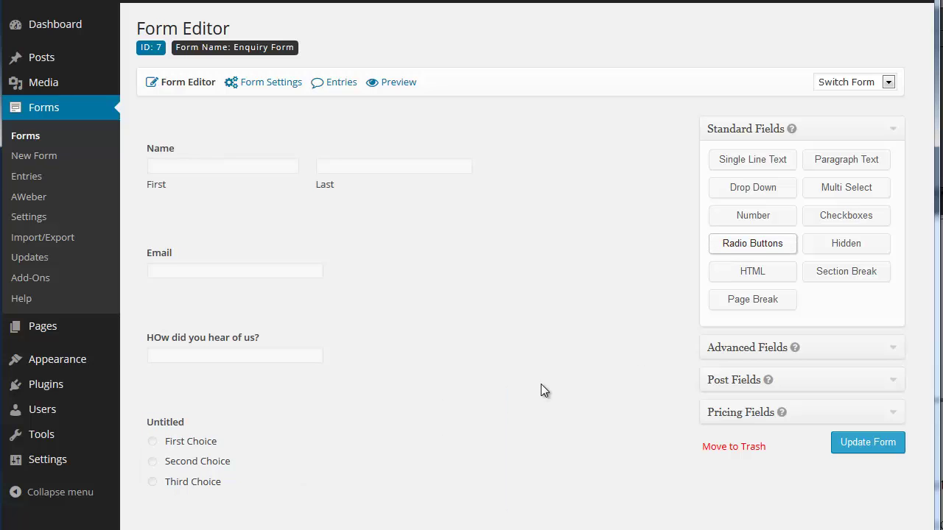
pyautogui.click(460, 401)
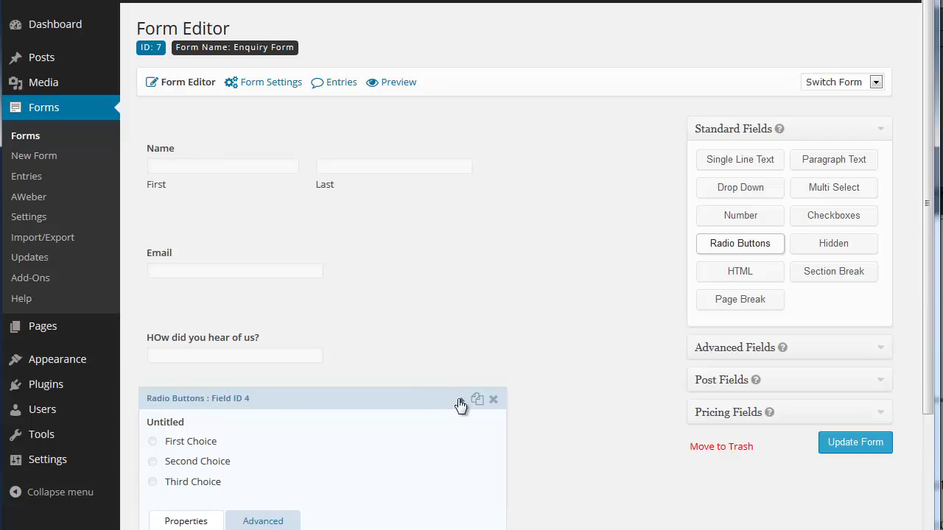
pyautogui.scroll(-5, 459, 405)
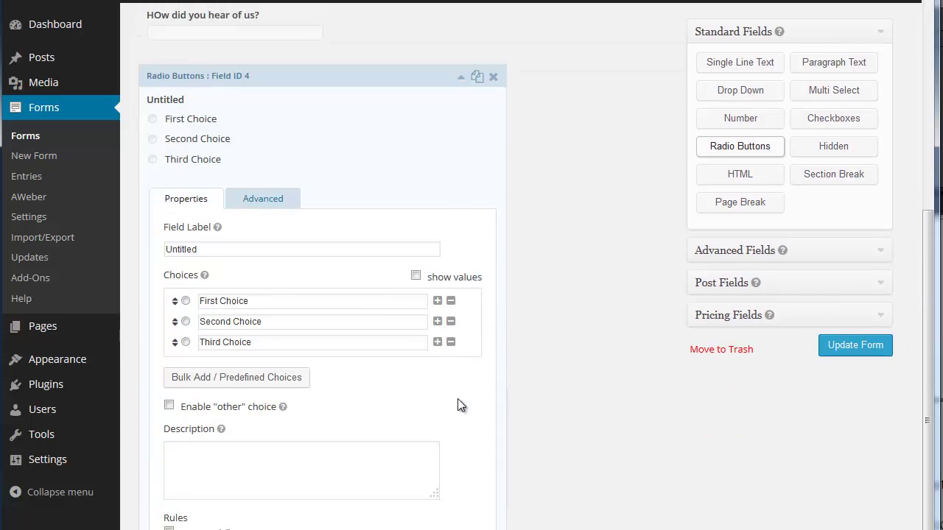
pyautogui.doubleClick(209, 242)
pyautogui.write('Dis')
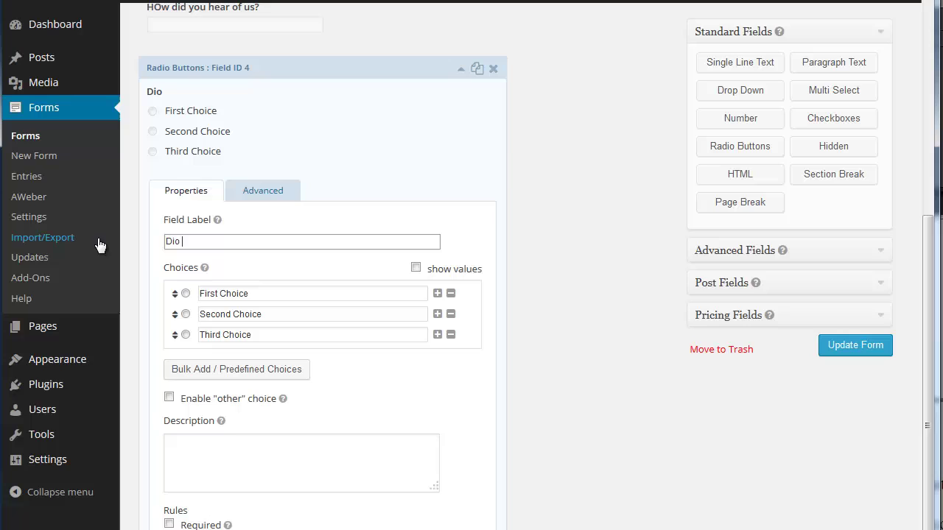
pyautogui.write('p')
pyautogui.press('BackSpace')
pyautogui.press('BackSpace')
pyautogui.press('BackSpace')
pyautogui.write('o you have a ')
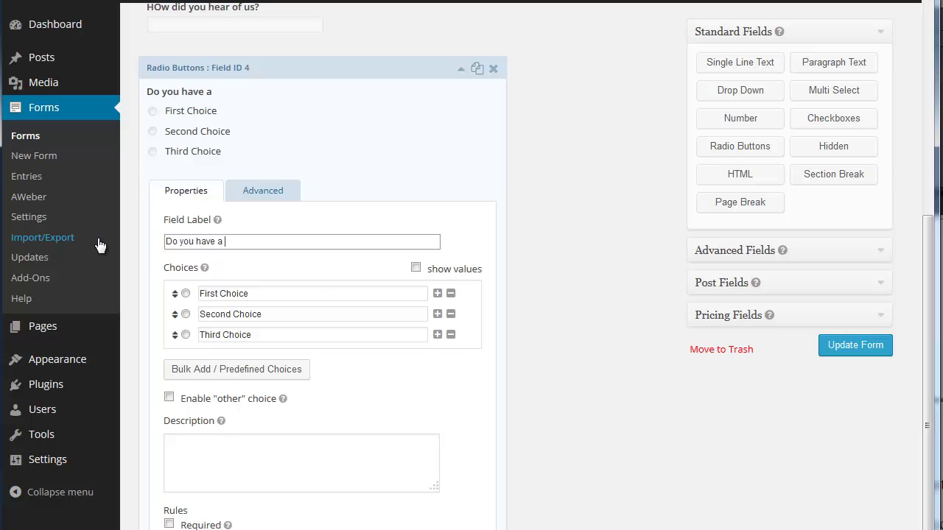
pyautogui.write('website?')
# - Set the radio field's three choices to Yes, No and Don't Know
pyautogui.moveTo(263, 296); pyautogui.dragTo(114, 261)
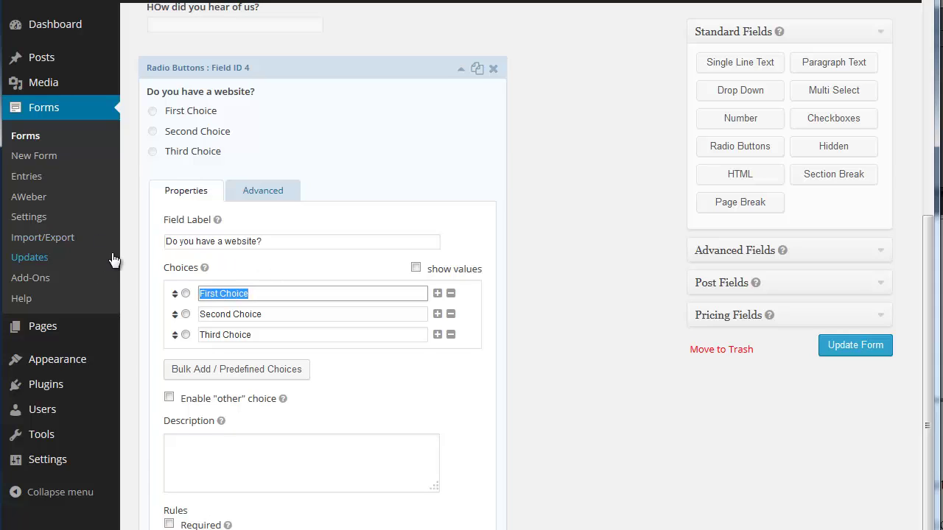
pyautogui.write('Yes')
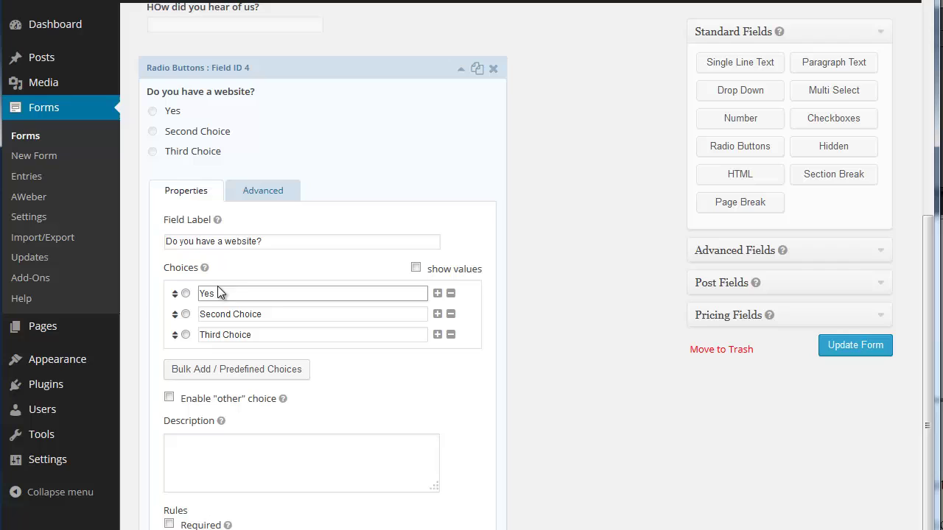
pyautogui.moveTo(273, 313); pyautogui.dragTo(94, 285)
pyautogui.write('No')
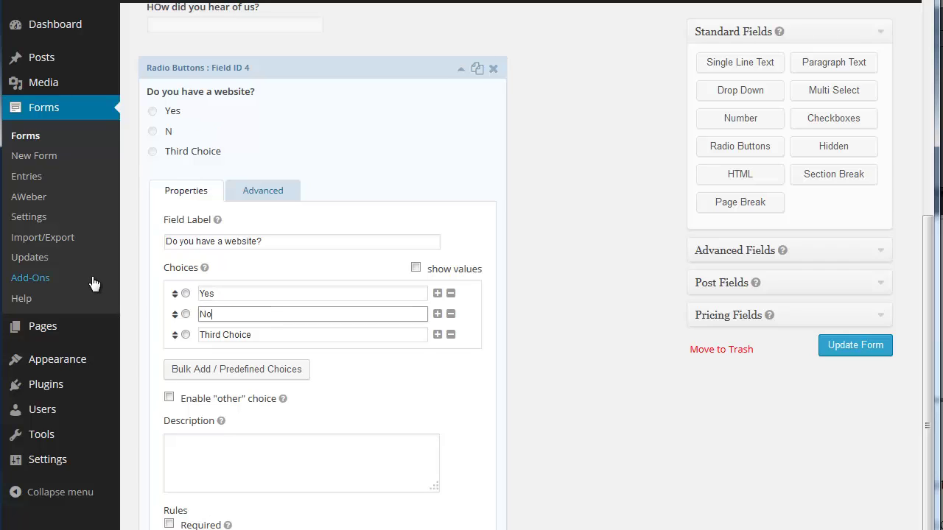
pyautogui.moveTo(264, 334); pyautogui.dragTo(111, 318)
pyautogui.write('Don')
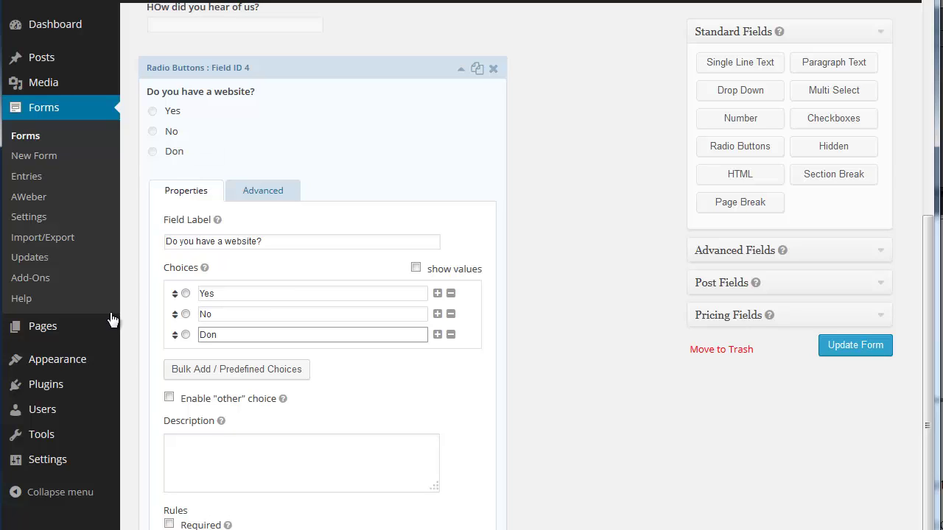
pyautogui.write("'t Know")
pyautogui.click(461, 67)
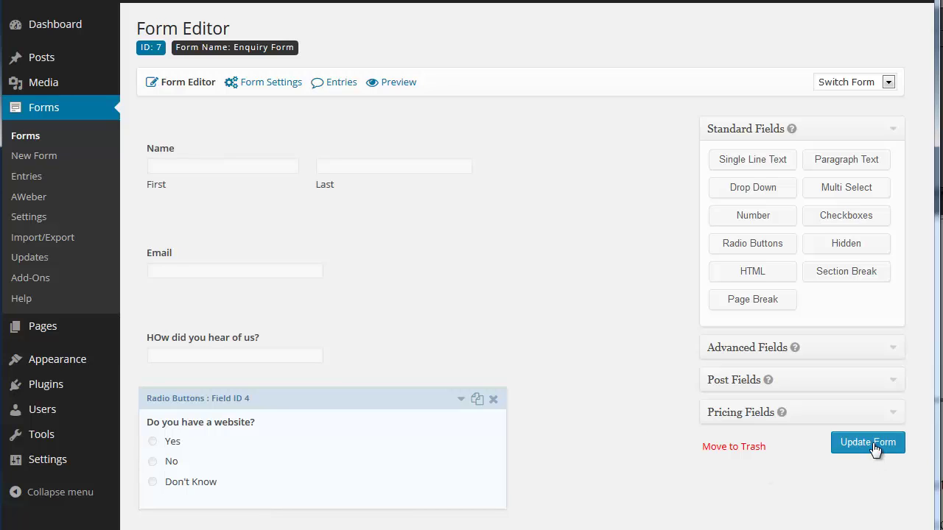
# - Add a Paragraph Text field labelled 'Your enquiry' and save the form with Update Form
pyautogui.click(853, 167)
pyautogui.scroll(-2, 705, 259)
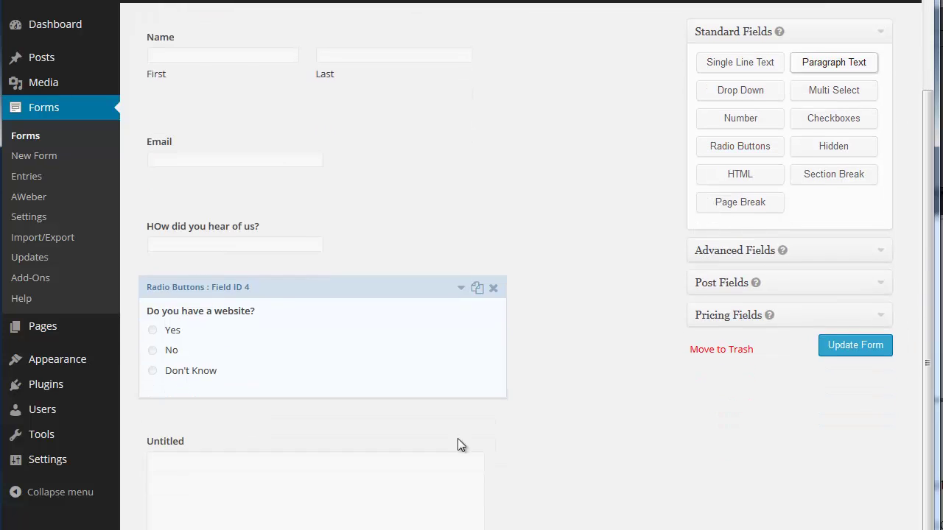
pyautogui.click(460, 419)
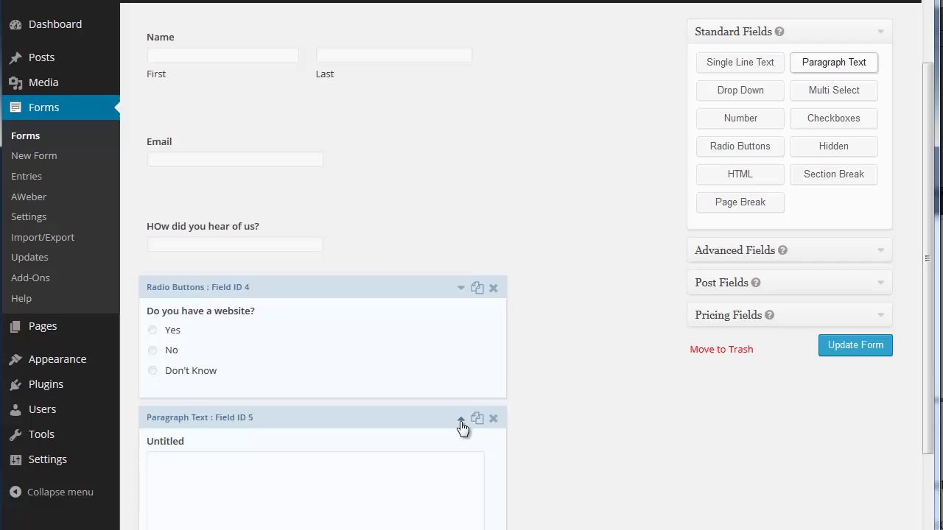
pyautogui.scroll(-4, 462, 429)
pyautogui.click(218, 351)
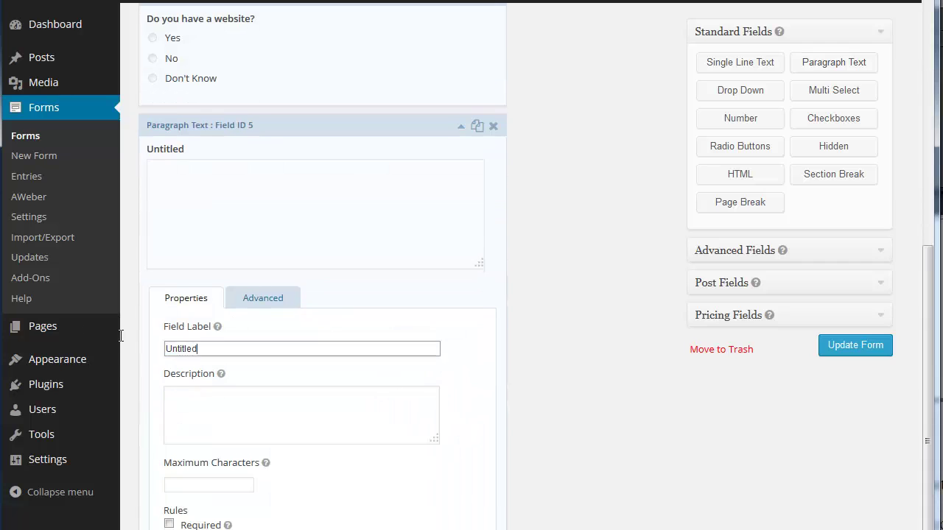
pyautogui.moveTo(74, 333)
pyautogui.write('You')
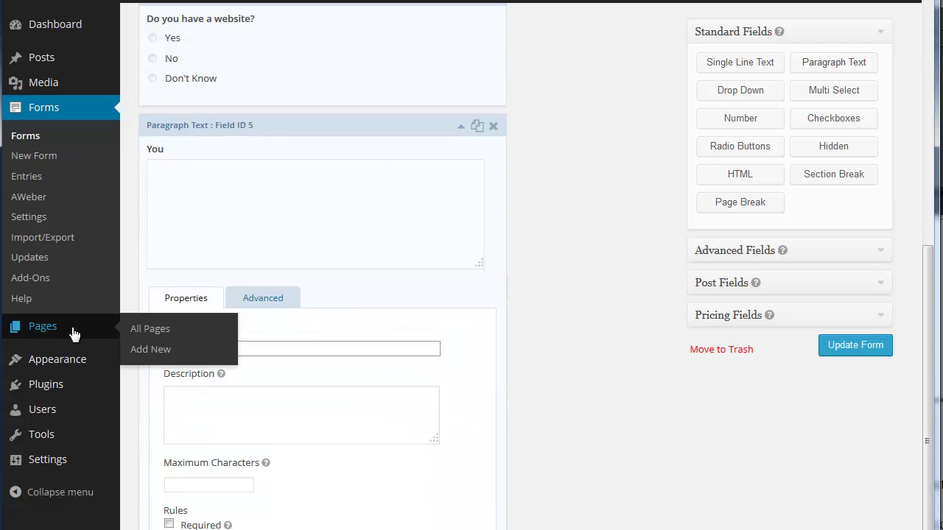
pyautogui.write('r enquiry')
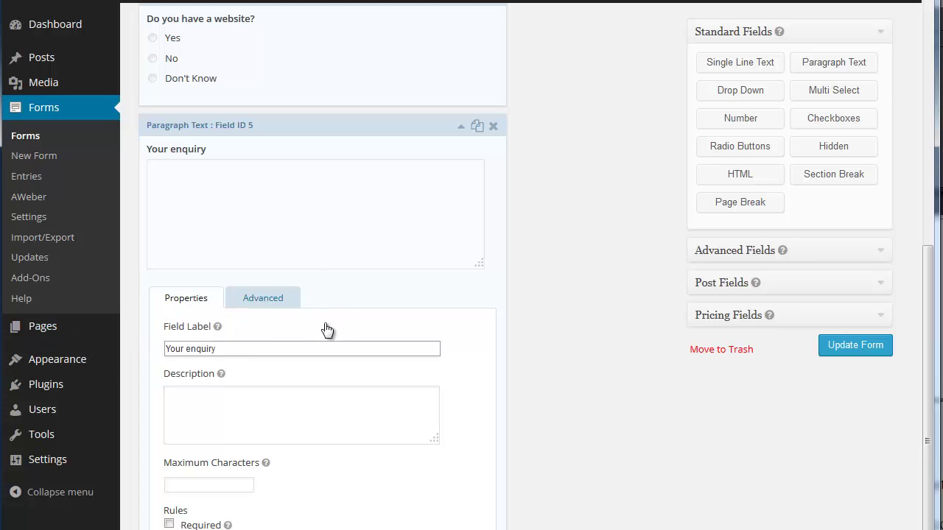
pyautogui.click(462, 129)
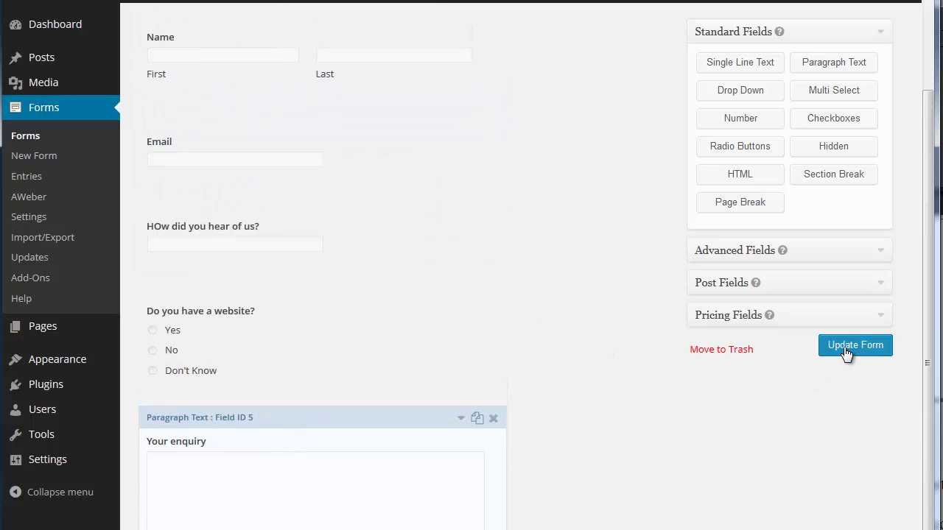
pyautogui.click(846, 354)
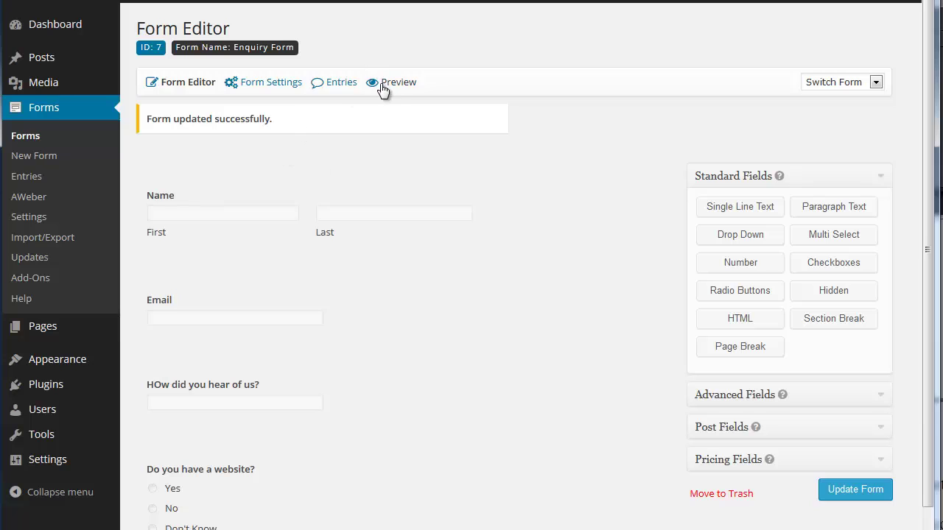
pyautogui.click(383, 87)
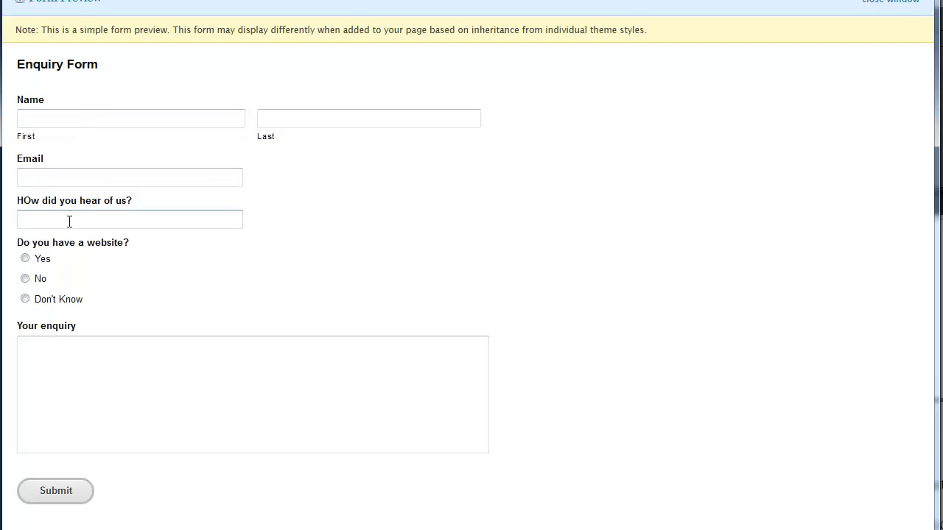
pyautogui.click(25, 257)
pyautogui.click(26, 298)
pyautogui.click(27, 278)
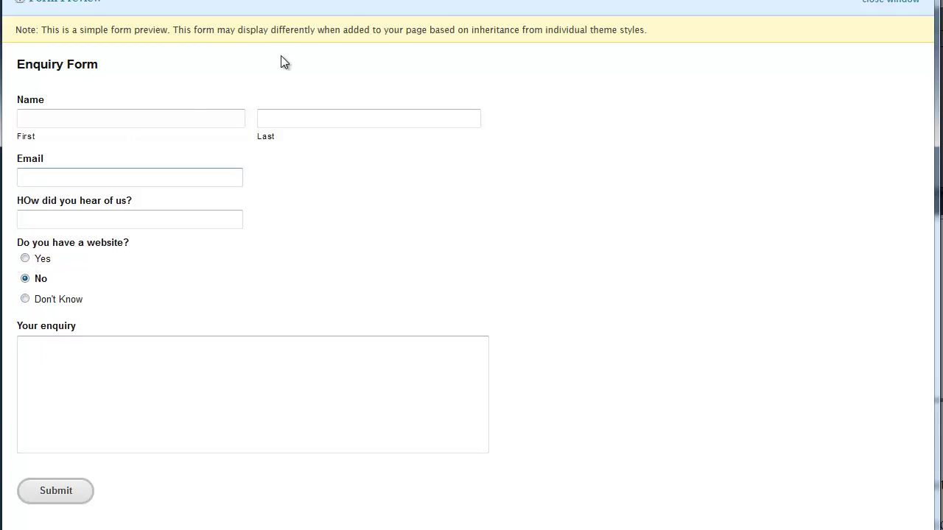
# - Close the preview and correct the third field's label to 'How did you hear of us?'
pyautogui.click(887, 6)
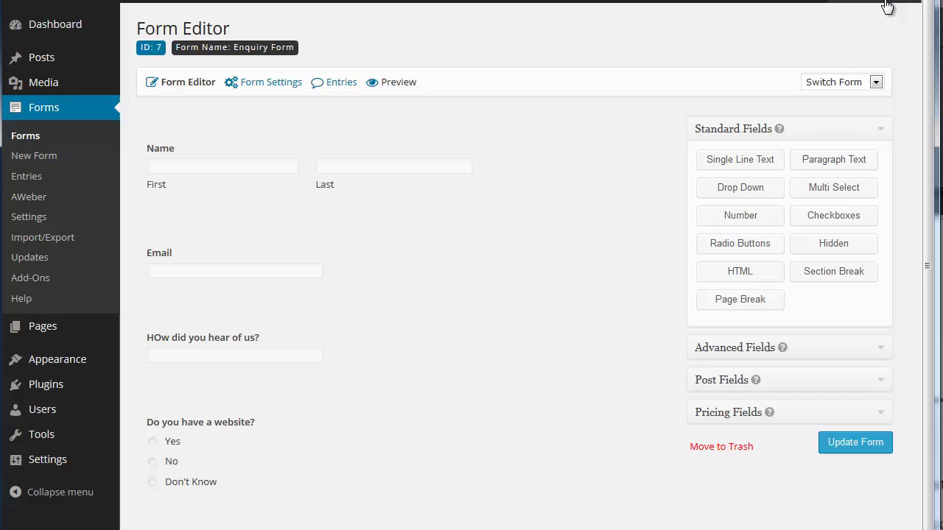
pyautogui.moveTo(320, 331)
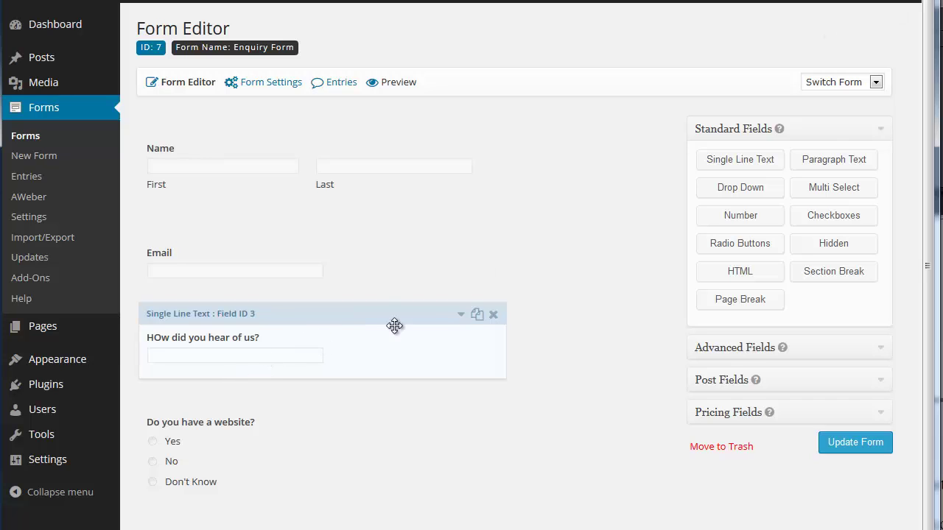
pyautogui.click(461, 314)
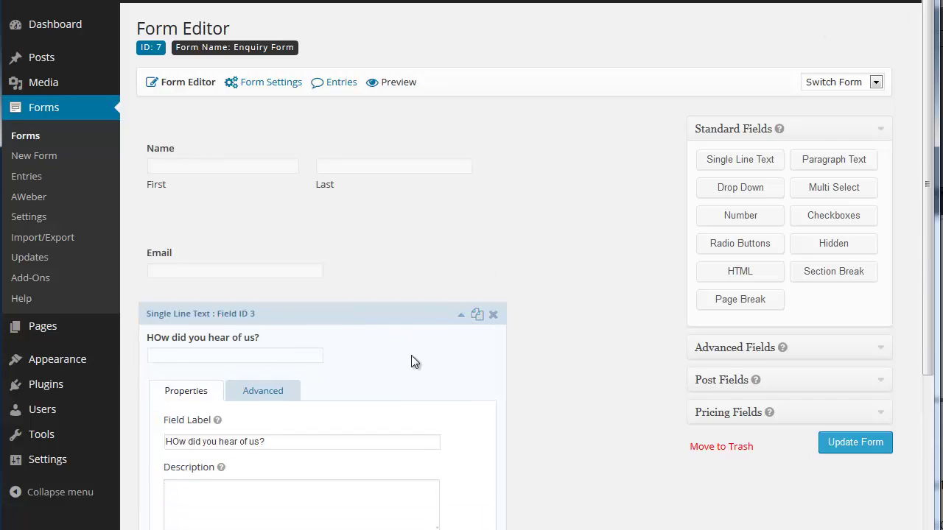
pyautogui.click(172, 440)
pyautogui.press('Delete')
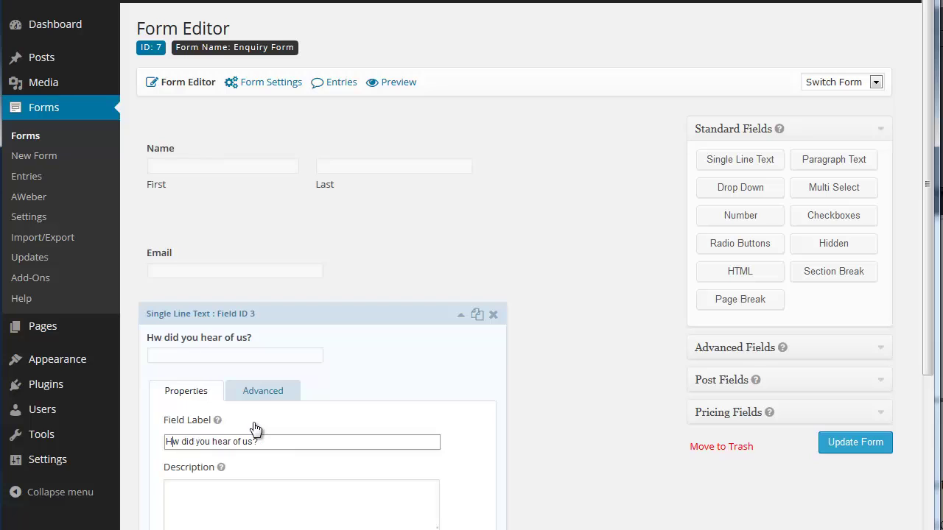
pyautogui.write('o')
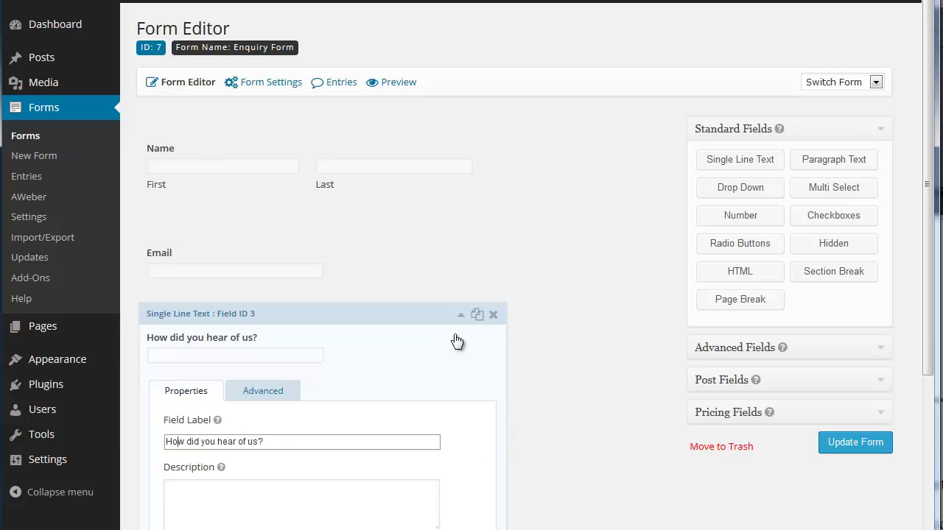
pyautogui.click(460, 315)
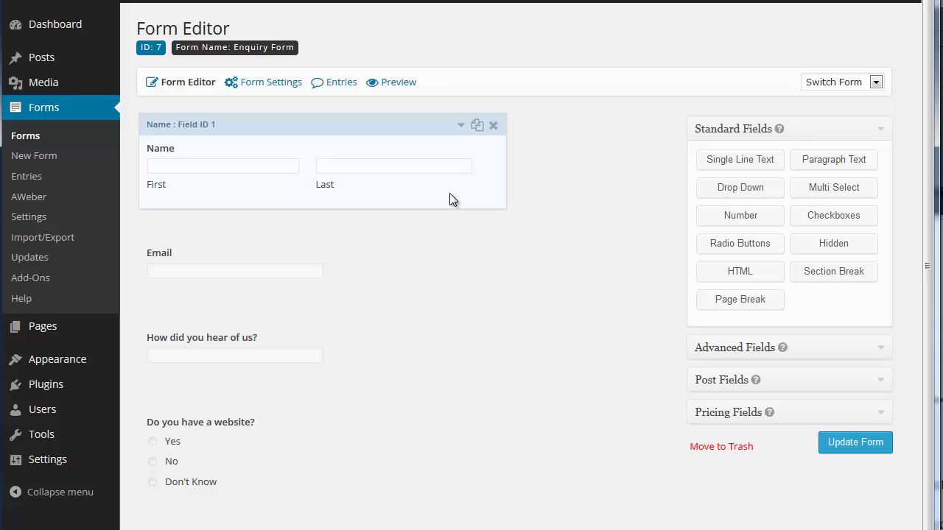
# - Make Name and Email required, enable email confirmation, and save the form
pyautogui.click(460, 127)
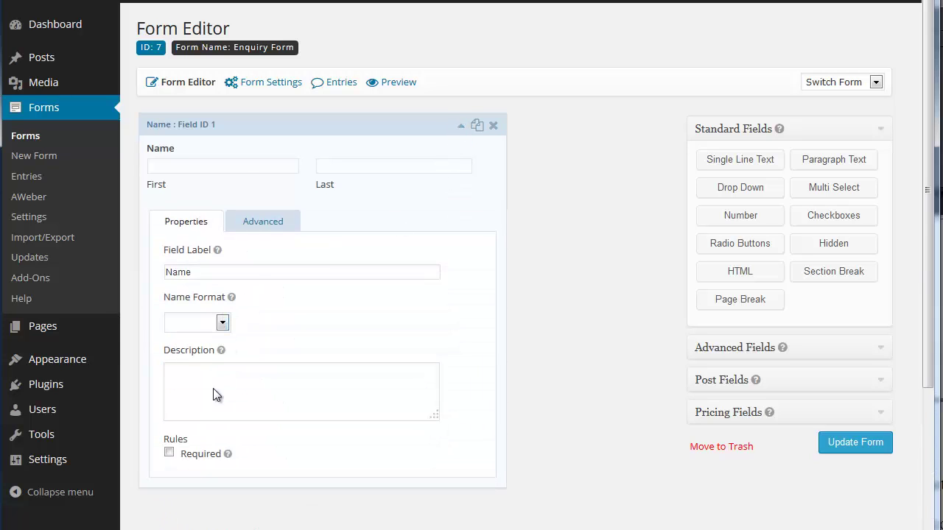
pyautogui.click(169, 453)
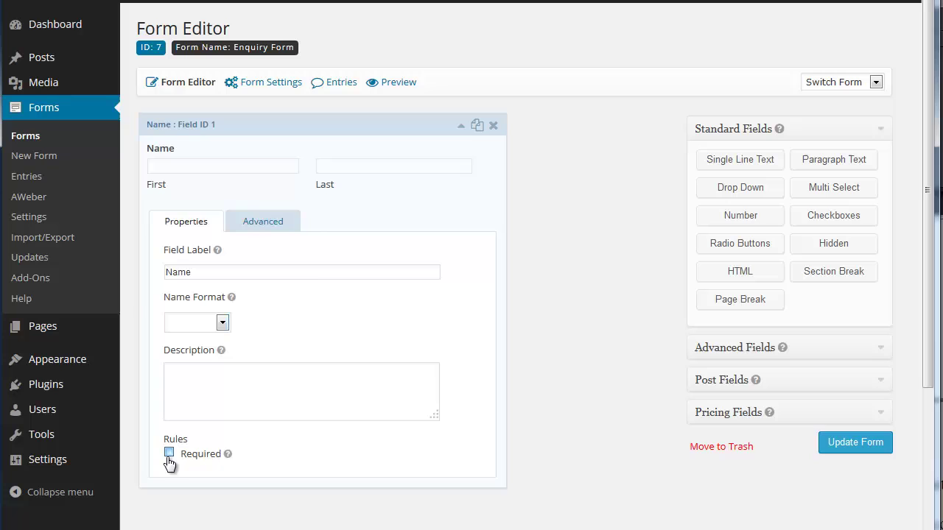
pyautogui.click(461, 128)
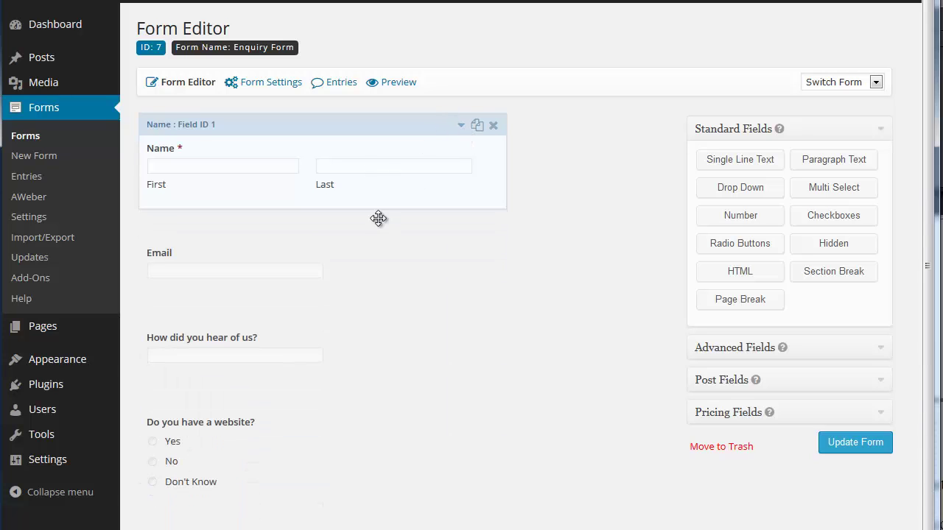
pyautogui.click(461, 230)
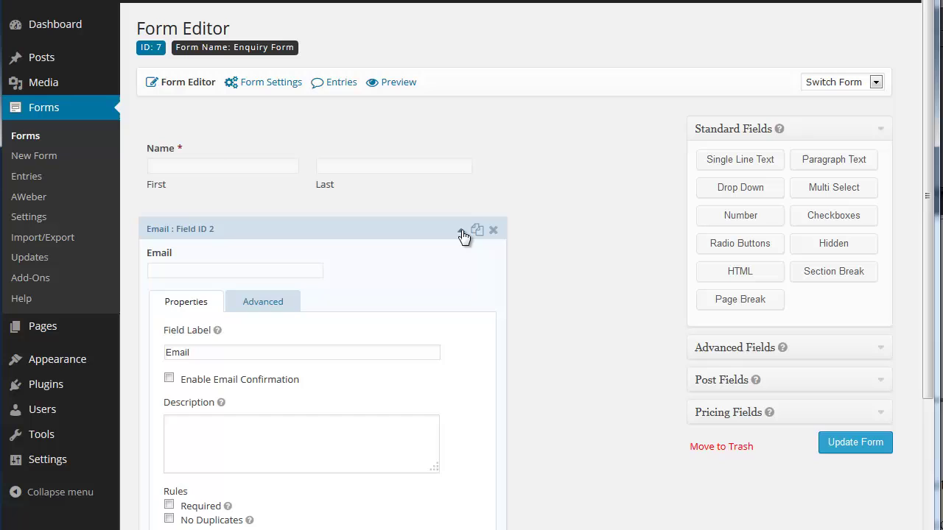
pyautogui.click(169, 380)
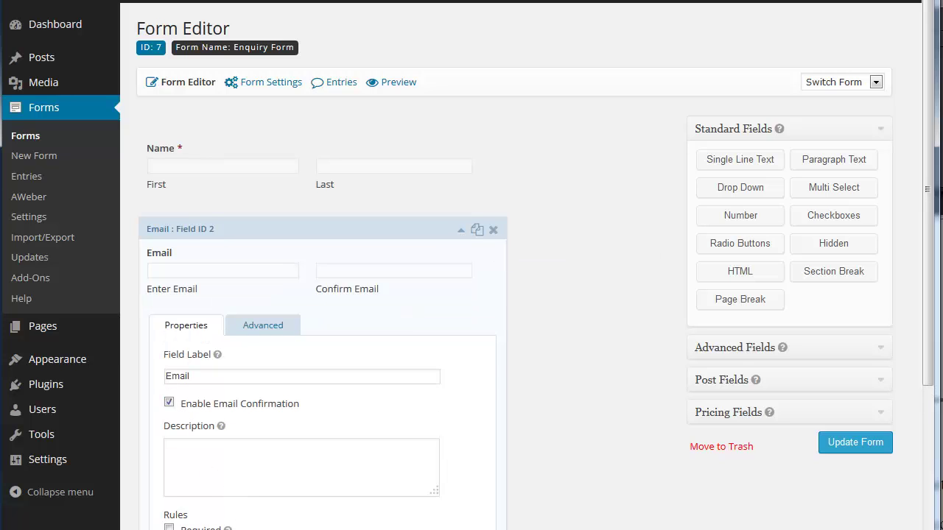
pyautogui.click(169, 527)
pyautogui.click(463, 230)
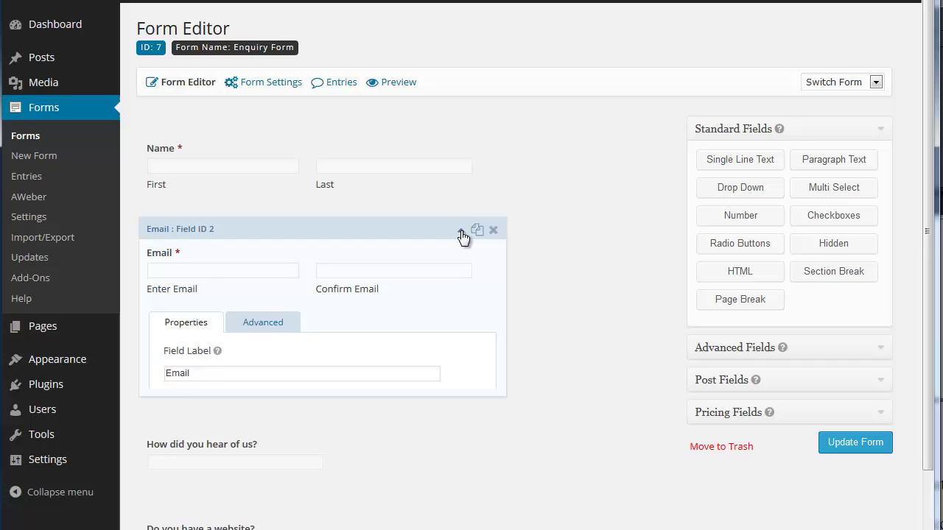
pyautogui.click(855, 446)
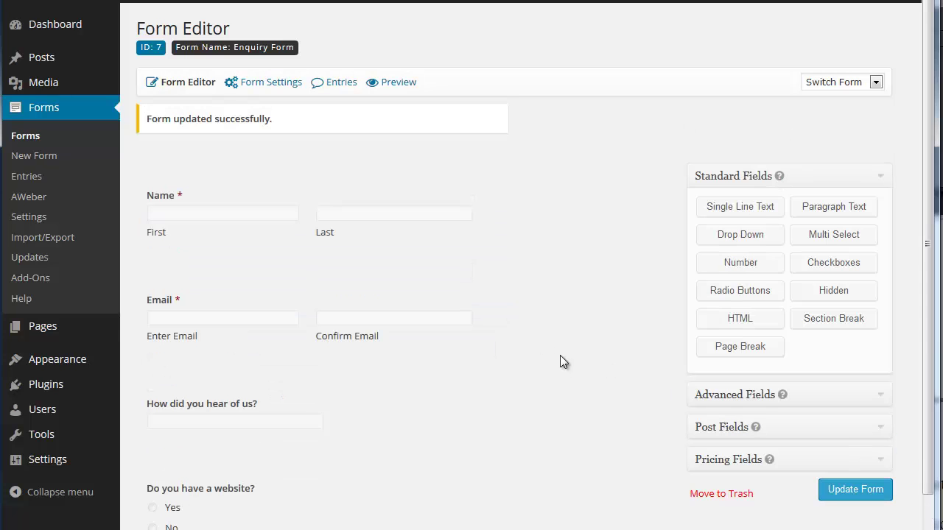
# - Edit the Default Confirmation to 'Thanks for very much contacting us!' with the next sentence on a new line, and save it
pyautogui.moveTo(251, 88)
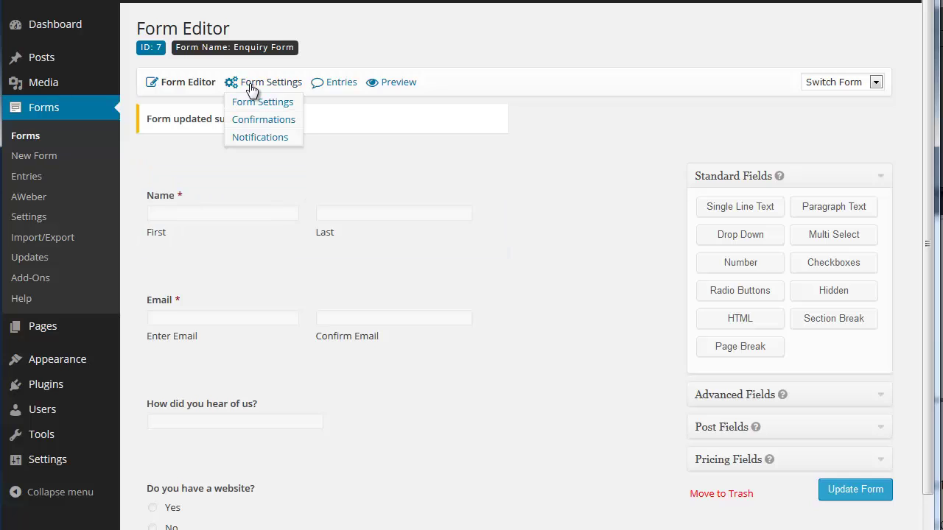
pyautogui.click(263, 120)
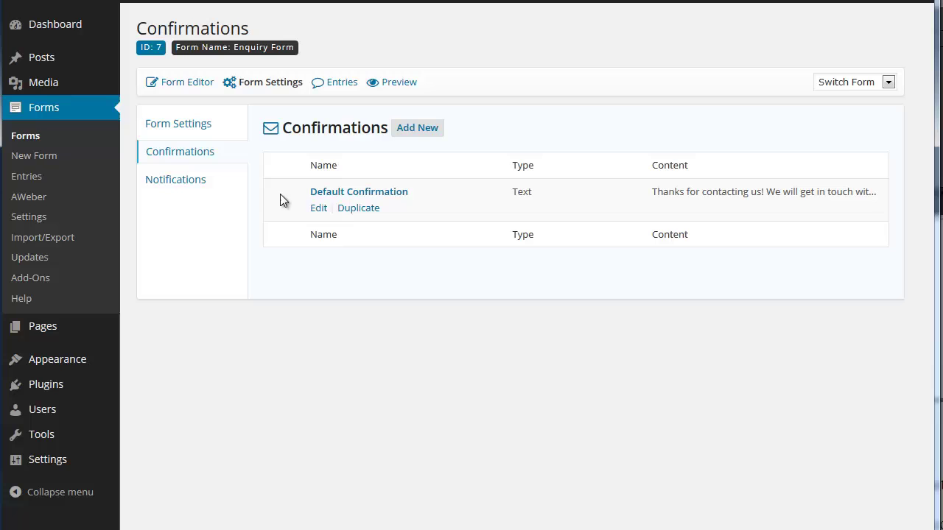
pyautogui.click(318, 209)
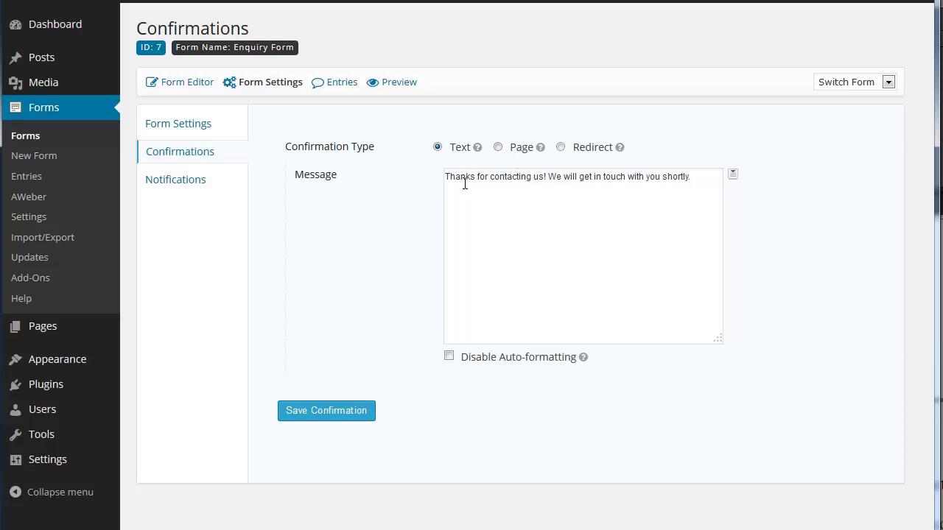
pyautogui.click(549, 176)
pyautogui.press('Return')
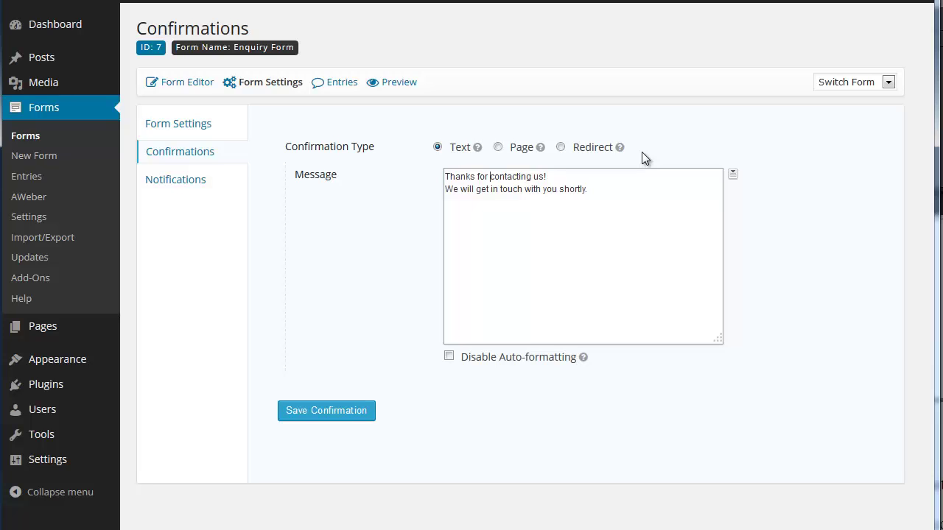
pyautogui.write('very much')
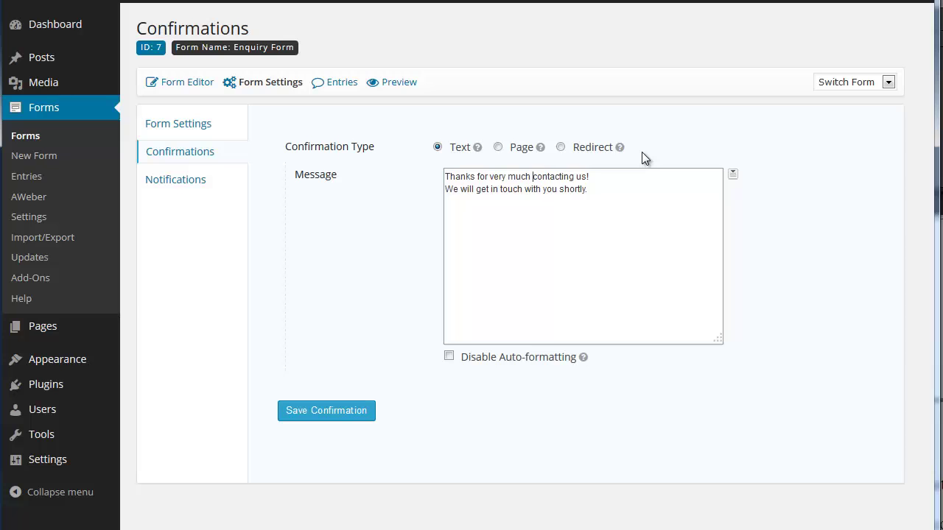
pyautogui.click(342, 413)
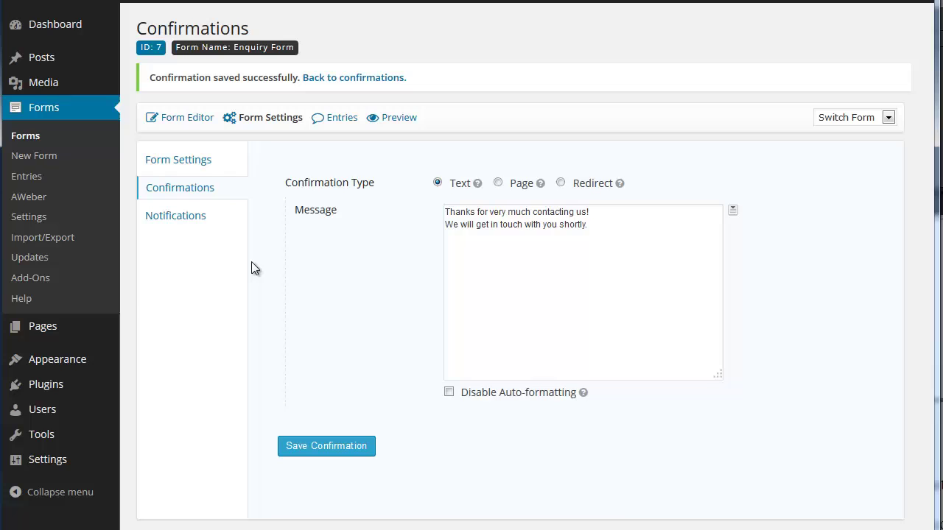
# - Open the Admin Notification and review its {admin_email} recipient and subject fields
pyautogui.click(205, 225)
pyautogui.moveTo(296, 210)
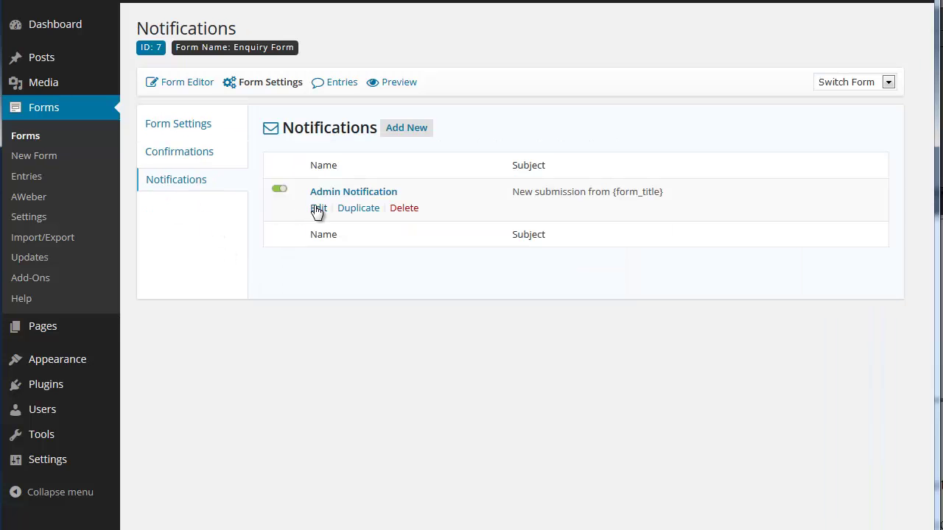
pyautogui.click(318, 209)
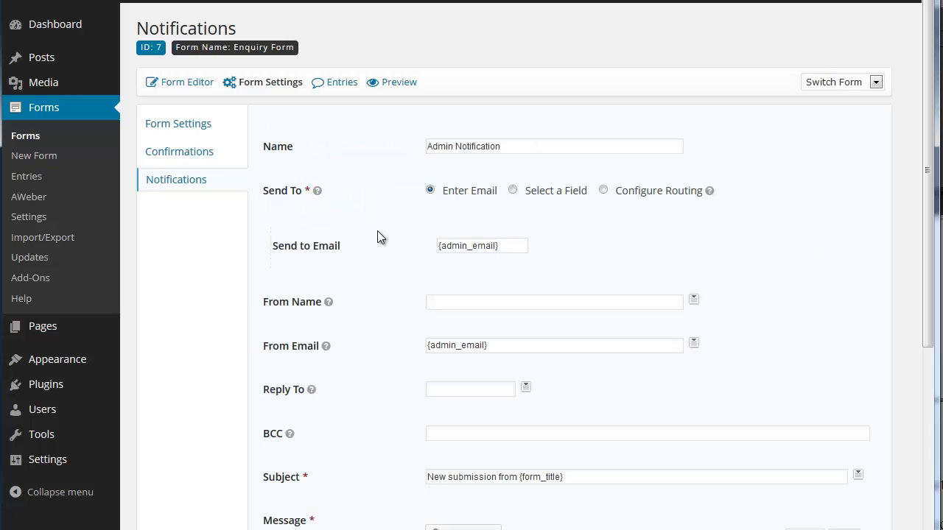
pyautogui.scroll(-2, 413, 192)
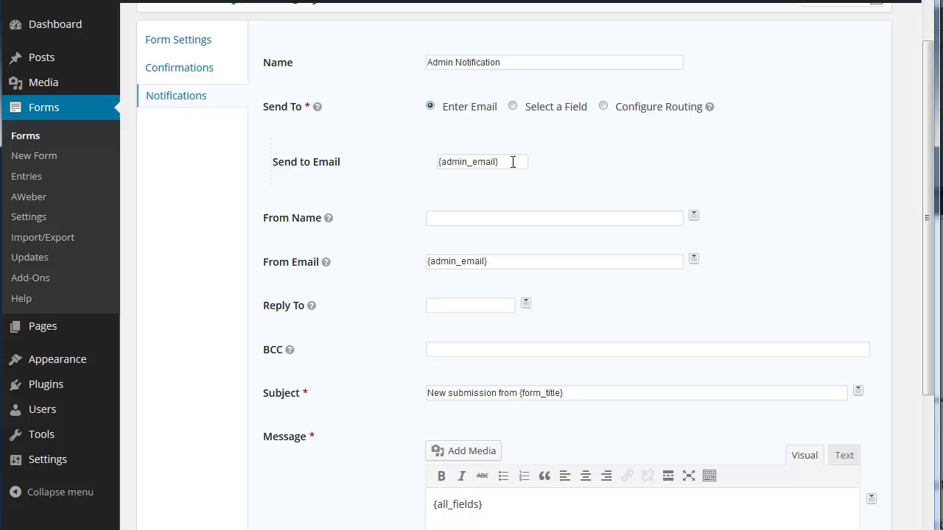
pyautogui.moveTo(512, 162); pyautogui.dragTo(440, 147)
pyautogui.scroll(-6, 453, 190)
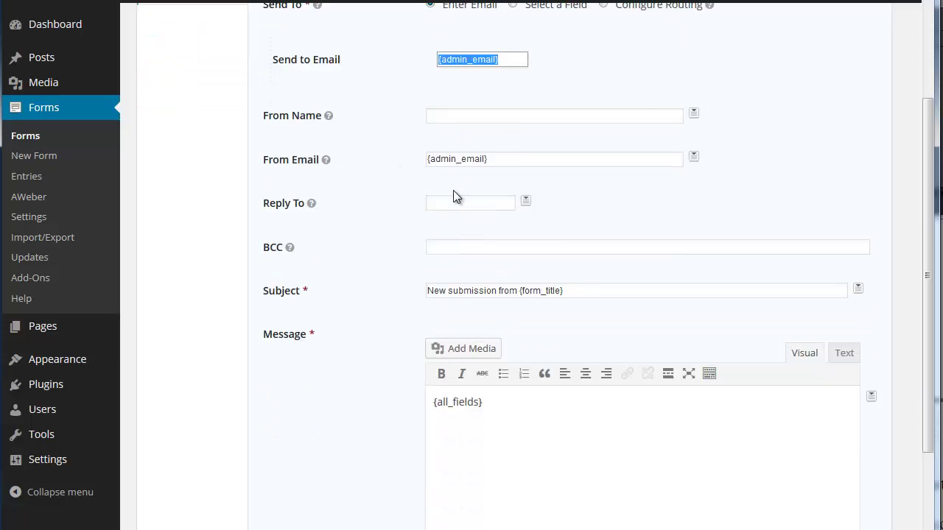
pyautogui.moveTo(494, 93); pyautogui.dragTo(418, 83)
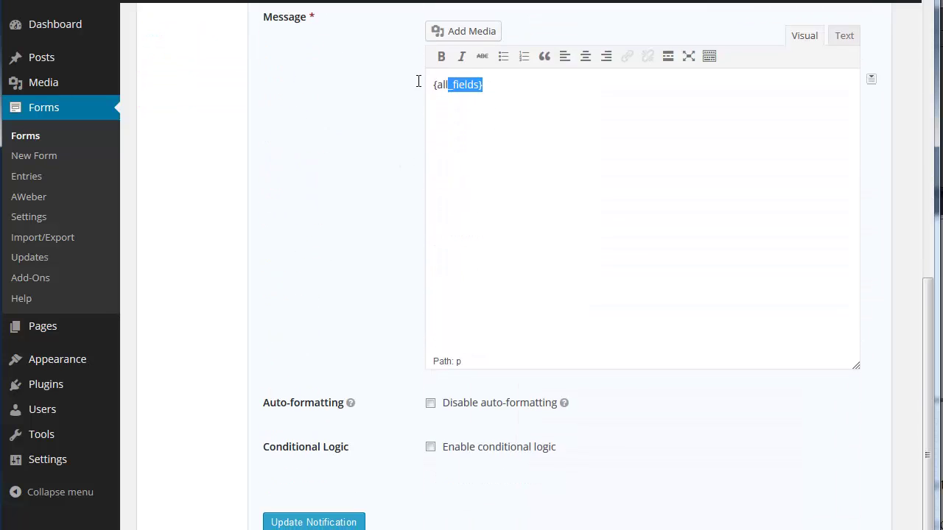
pyautogui.scroll(1, 595, 254)
pyautogui.scroll(1, 594, 255)
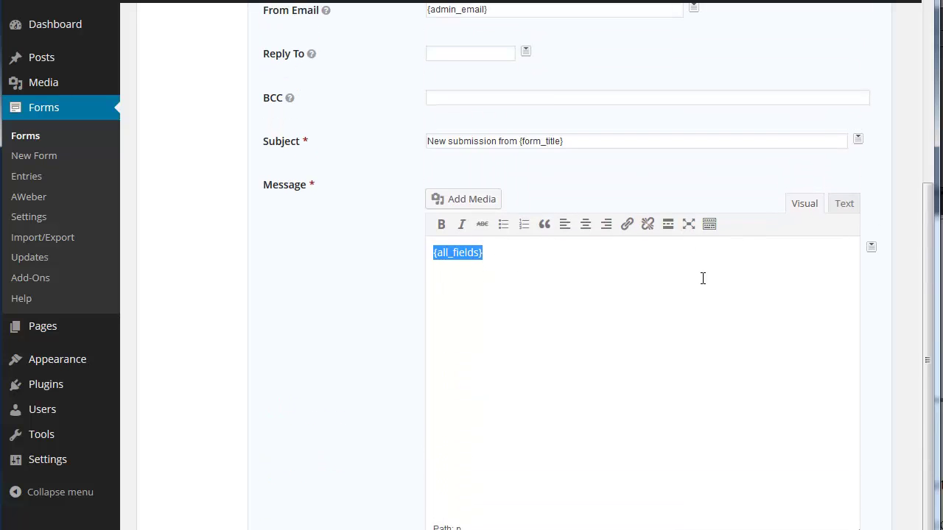
# - Keep {all_fields} as the message and save the Admin Notification with Update Notification
pyautogui.click(870, 250)
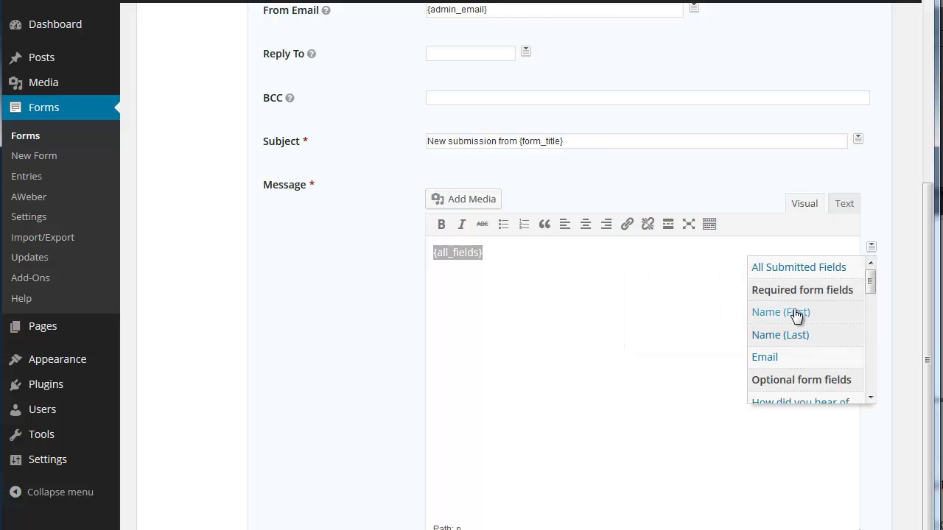
pyautogui.scroll(-5, 799, 318)
pyautogui.scroll(-3, 796, 317)
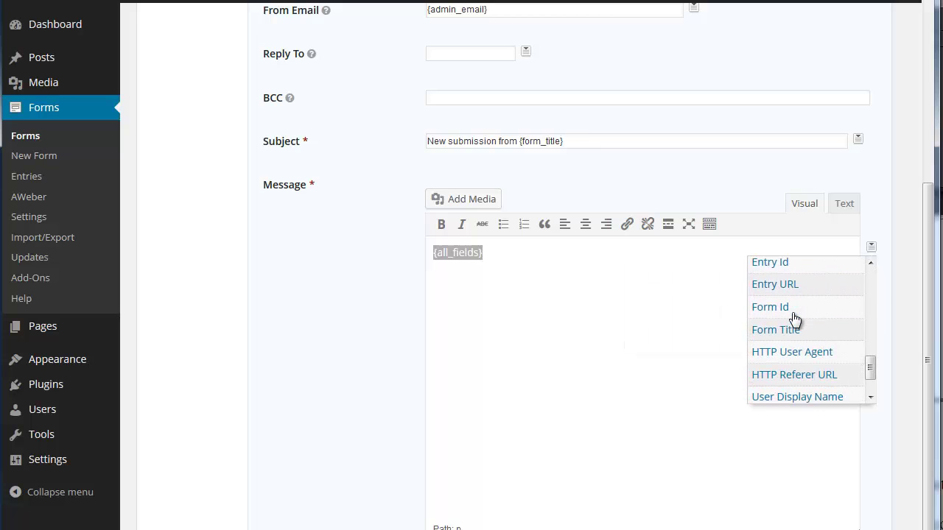
pyautogui.scroll(10, 795, 318)
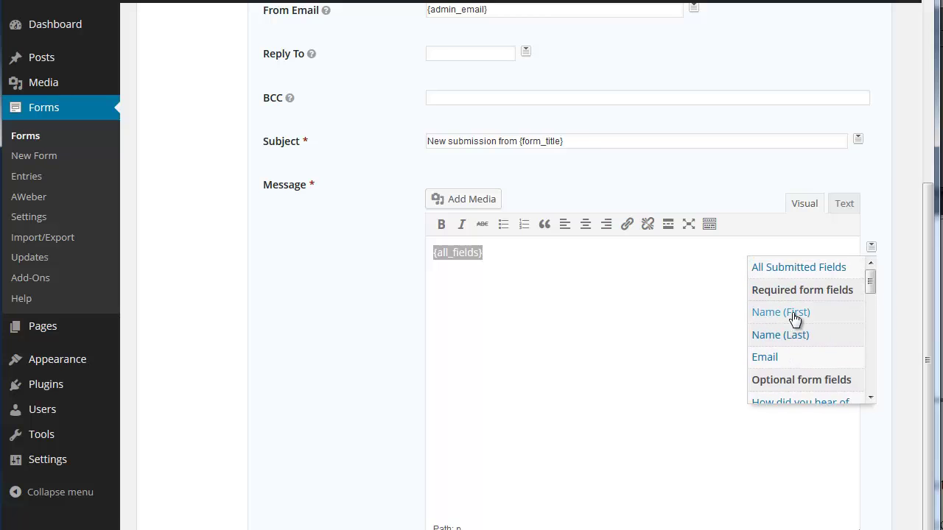
pyautogui.scroll(-5, 794, 318)
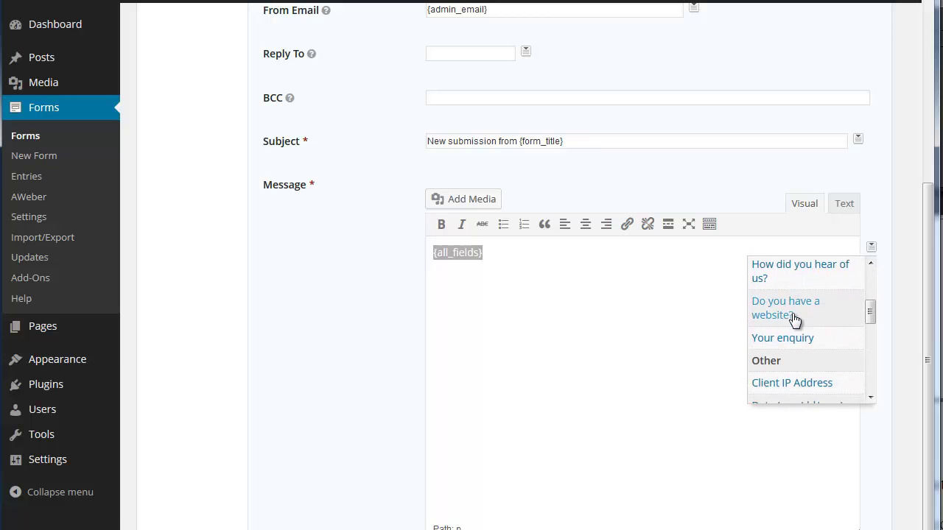
pyautogui.scroll(8, 794, 318)
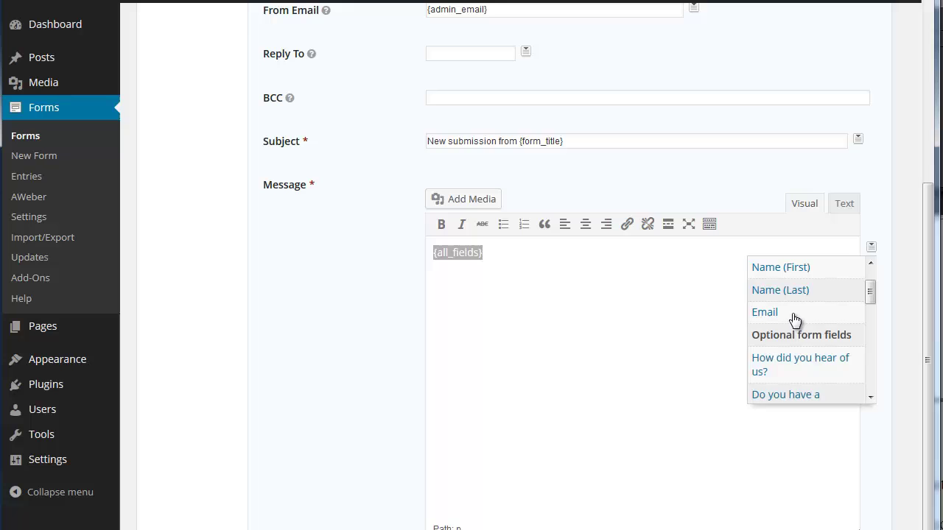
pyautogui.click(499, 290)
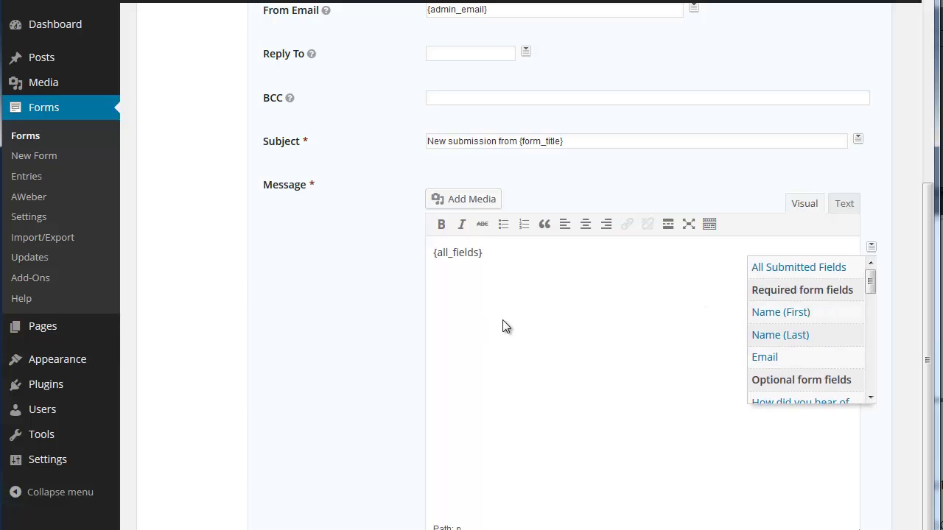
pyautogui.click(391, 333)
pyautogui.scroll(-2, 391, 333)
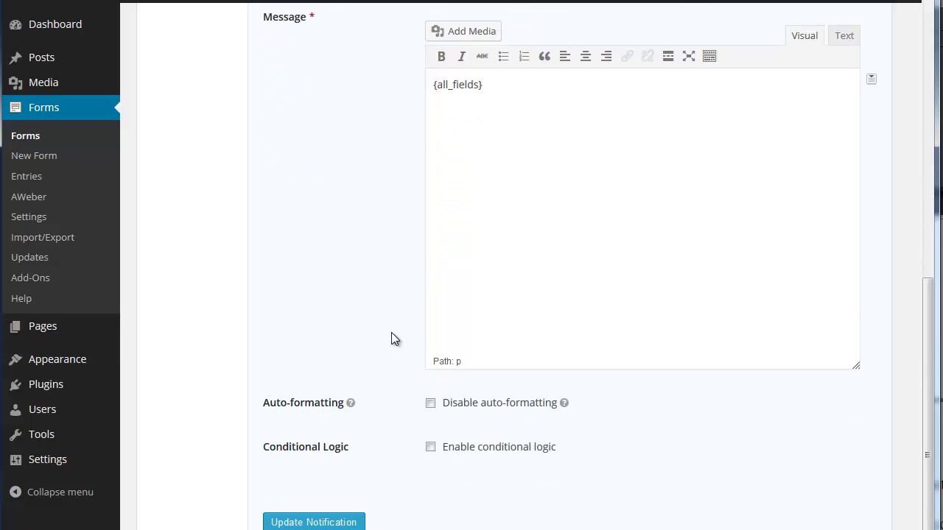
pyautogui.click(332, 519)
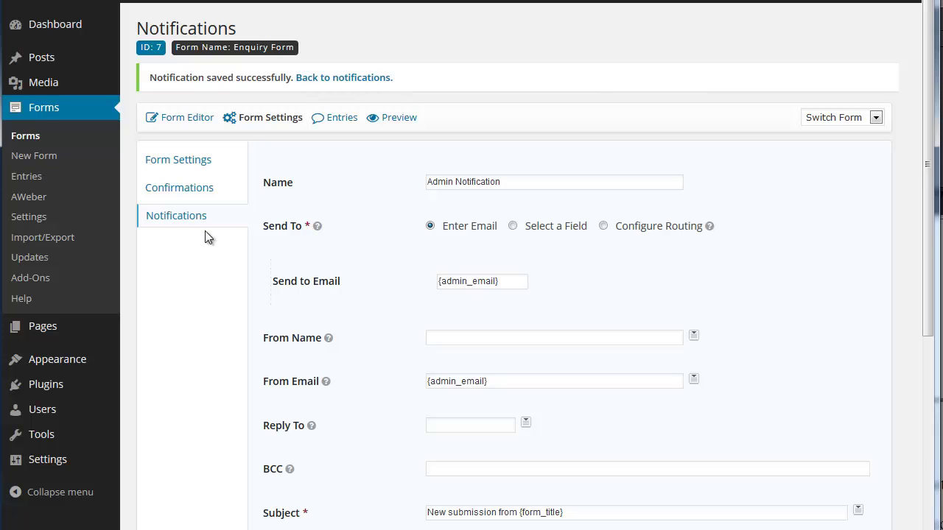
pyautogui.click(162, 221)
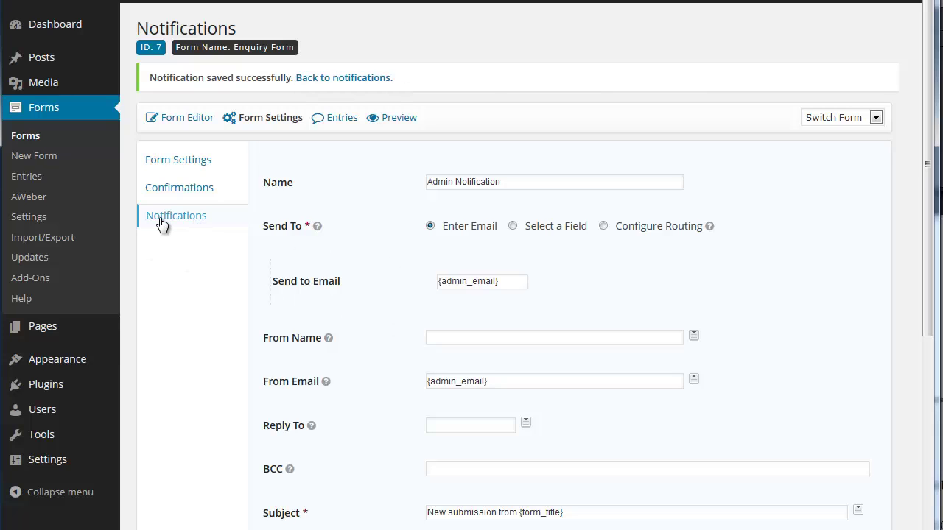
pyautogui.click(41, 154)
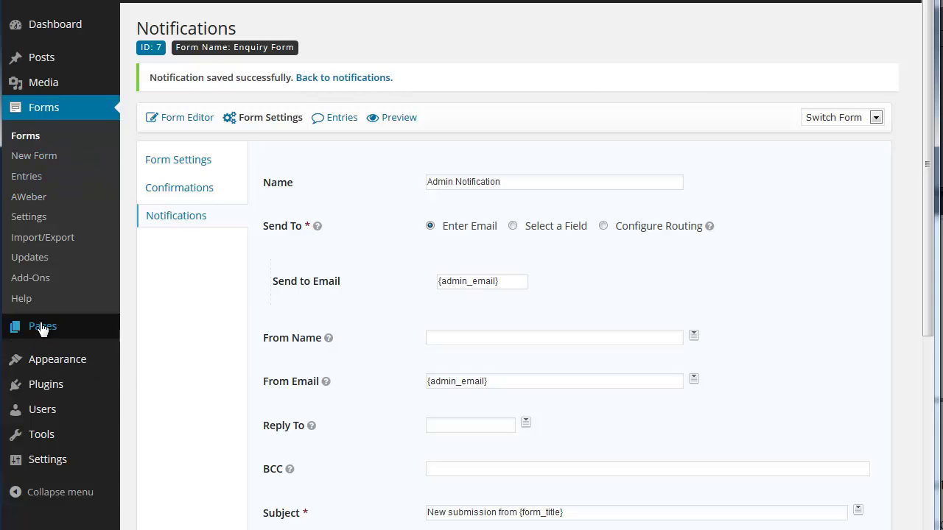
# - On the Enquiry Page, delete the old gravityform shortcode and correct 'reponse' to 'response'
pyautogui.moveTo(110, 329)
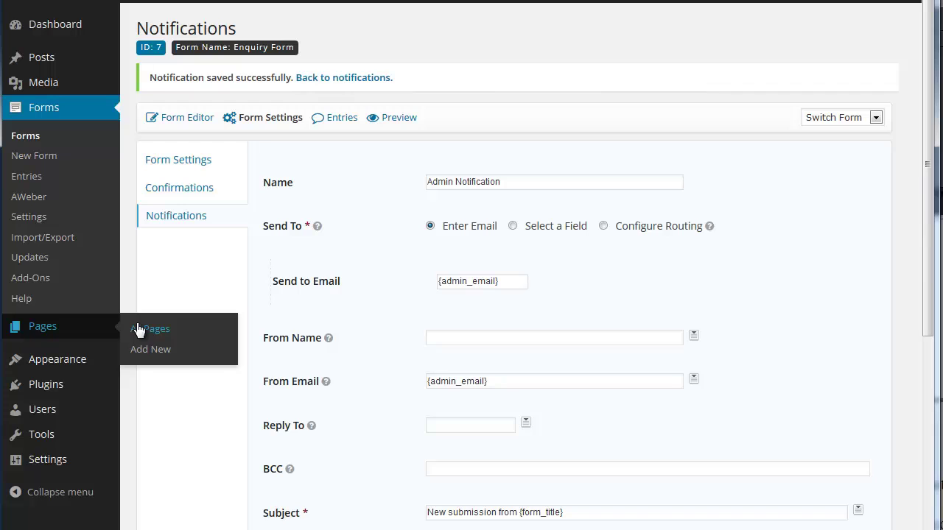
pyautogui.click(138, 329)
pyautogui.moveTo(179, 200)
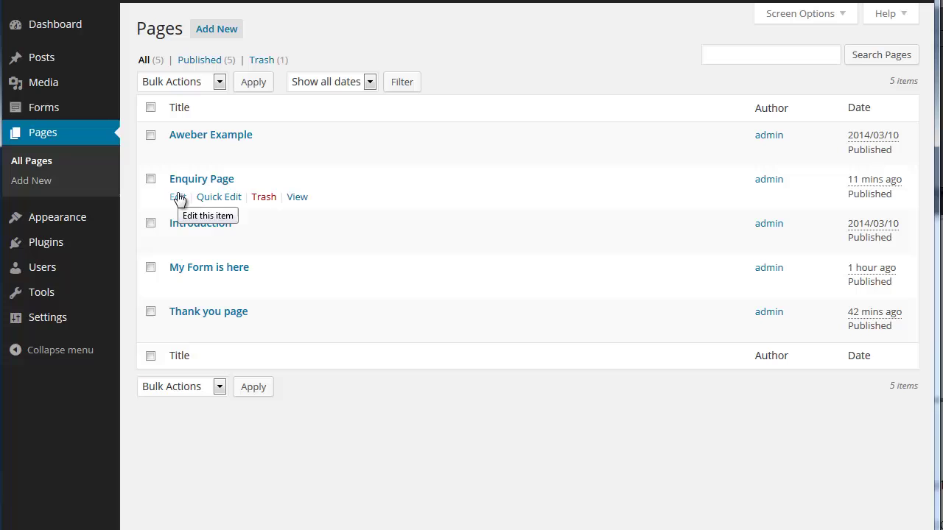
pyautogui.click(178, 197)
pyautogui.moveTo(368, 213); pyautogui.dragTo(65, 223)
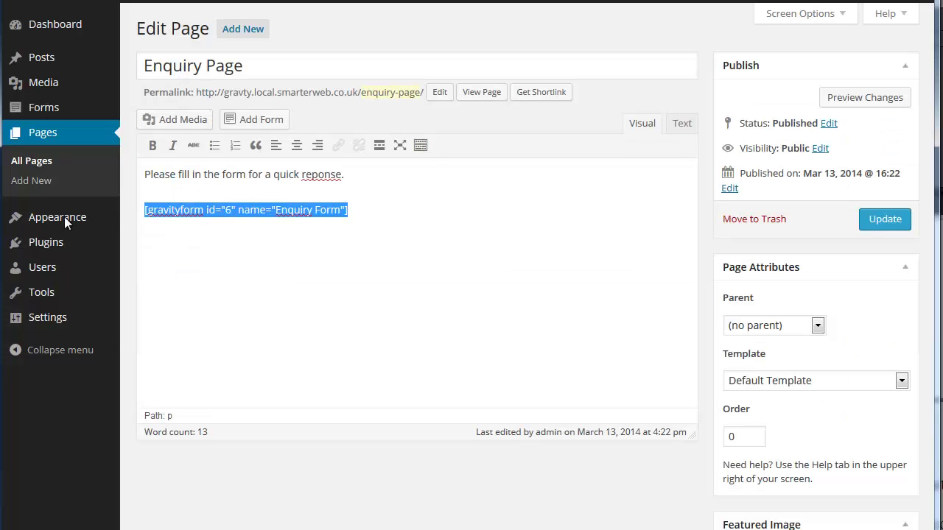
pyautogui.press('Delete')
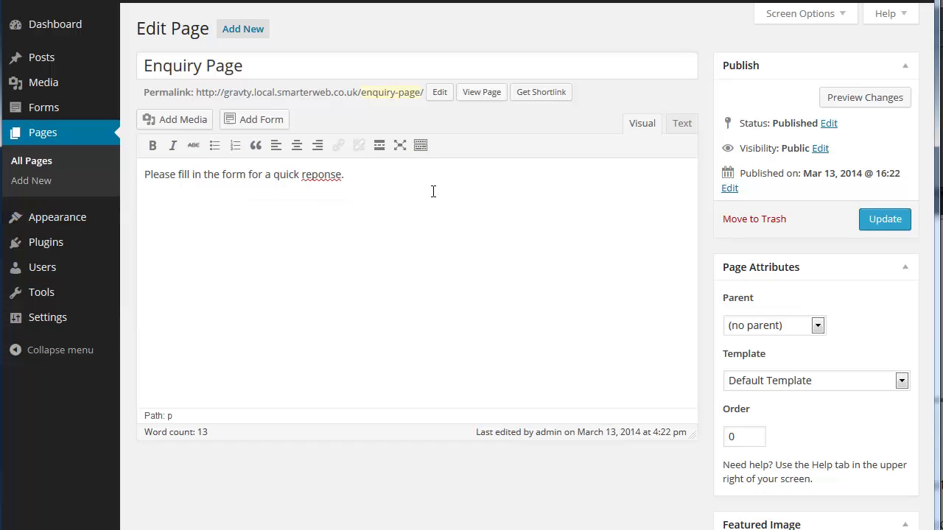
pyautogui.rightClick(317, 178)
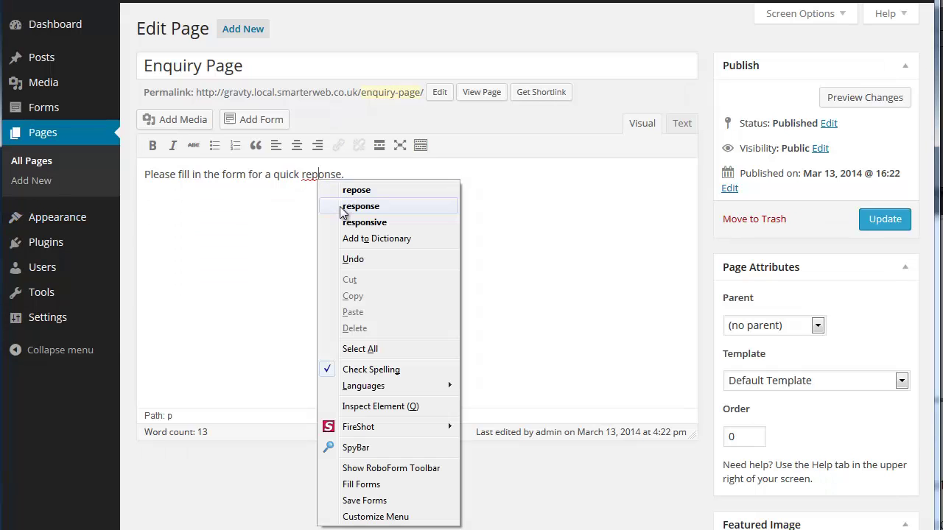
pyautogui.click(340, 207)
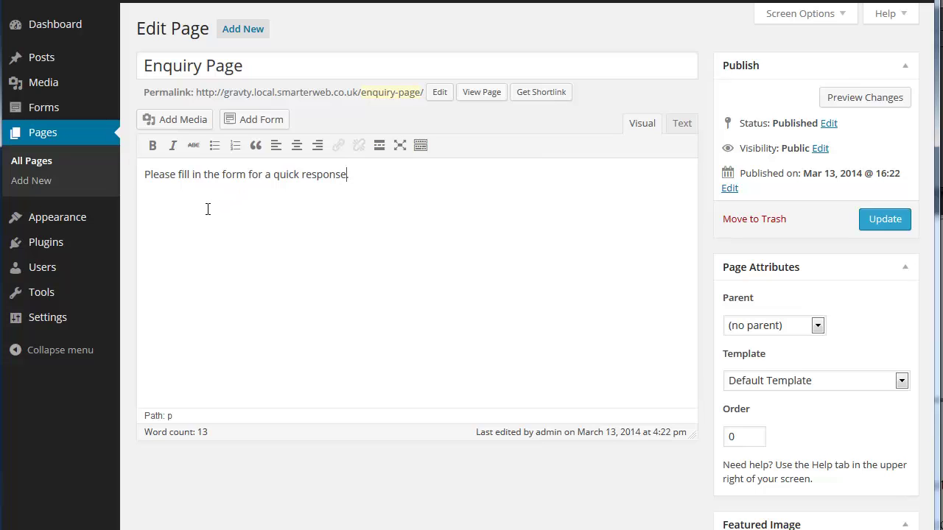
# - Insert the Enquiry Form shortcode, update the page, and view it live
pyautogui.click(250, 123)
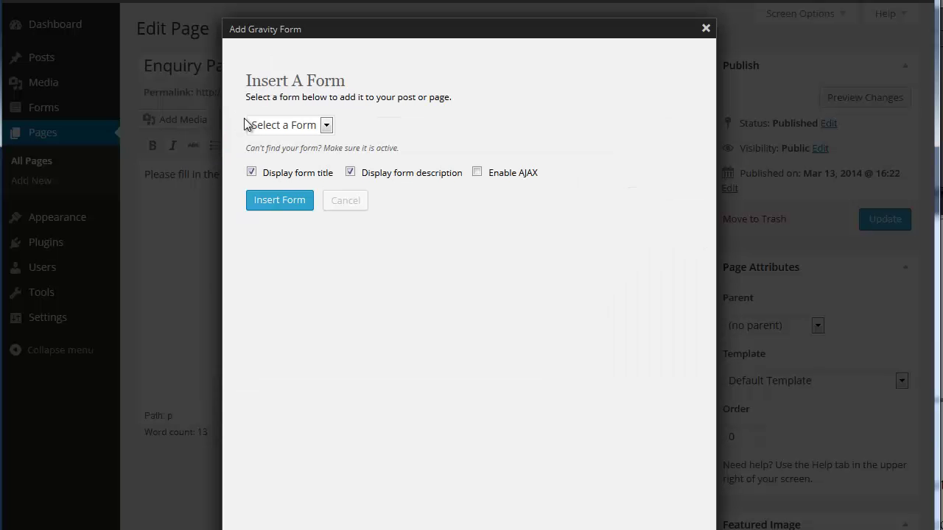
pyautogui.click(326, 127)
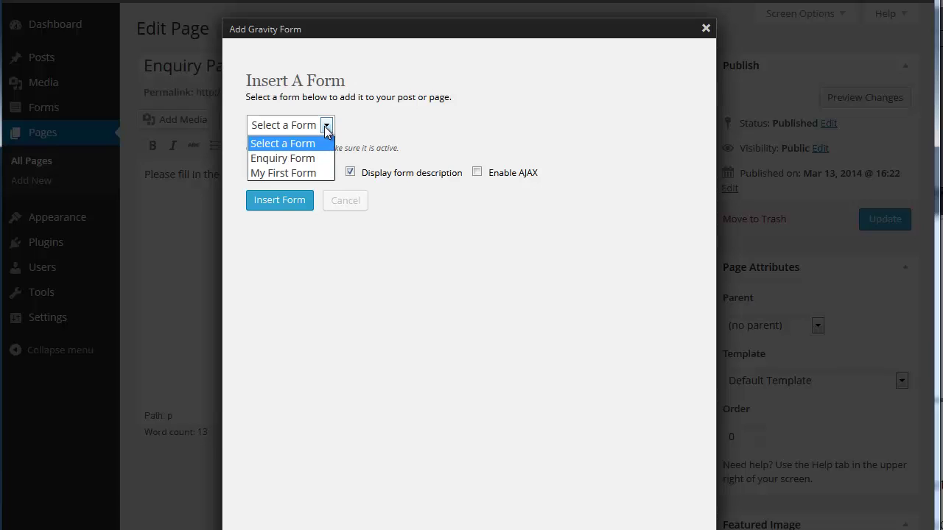
pyautogui.click(318, 159)
pyautogui.click(283, 204)
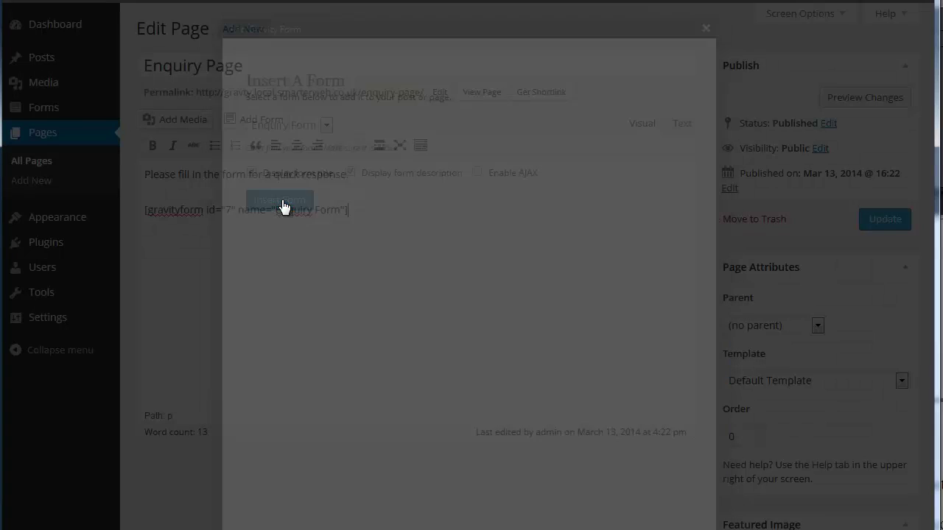
pyautogui.click(873, 221)
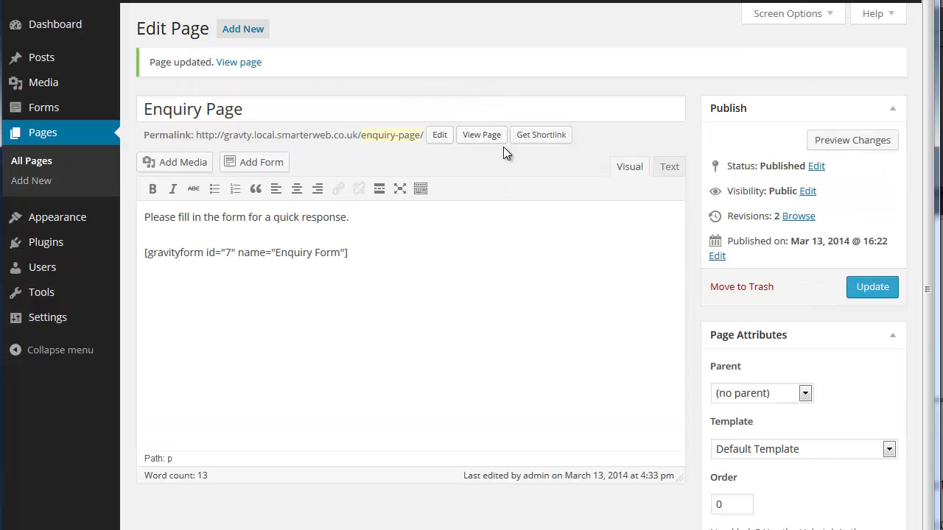
pyautogui.click(482, 137)
# - Enter a test first and last name and the same e-mail address in both email fields
pyautogui.scroll(-2, 459, 166)
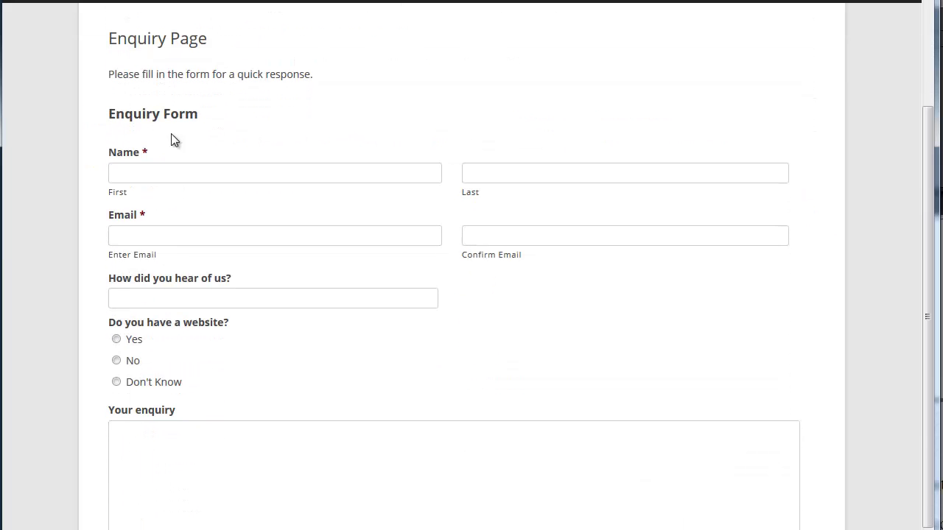
pyautogui.scroll(-1, 162, 385)
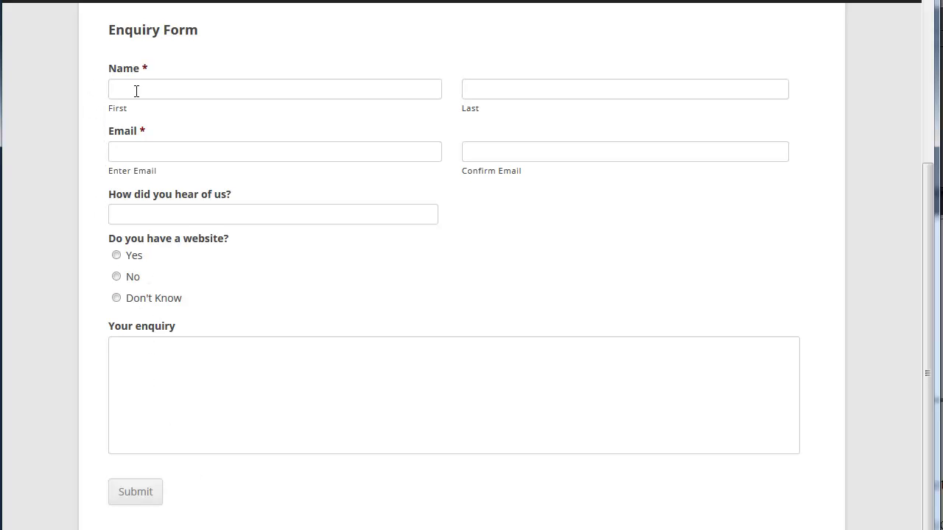
pyautogui.click(140, 90)
pyautogui.write('john')
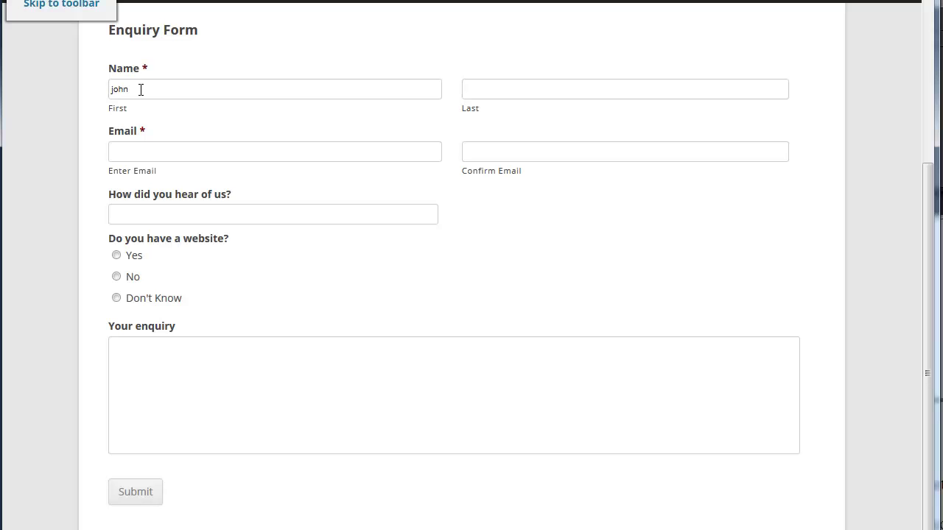
pyautogui.click(473, 89)
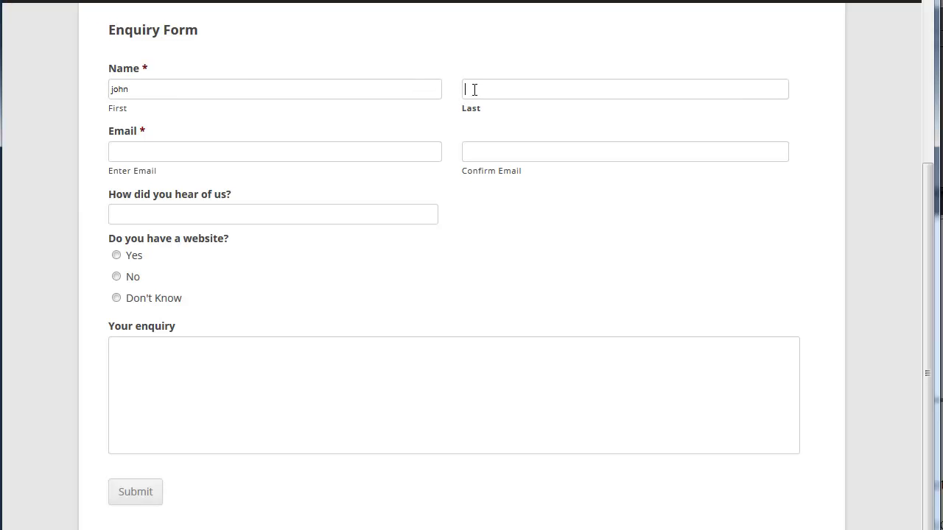
pyautogui.write('smith')
pyautogui.click(387, 154)
pyautogui.click(490, 153)
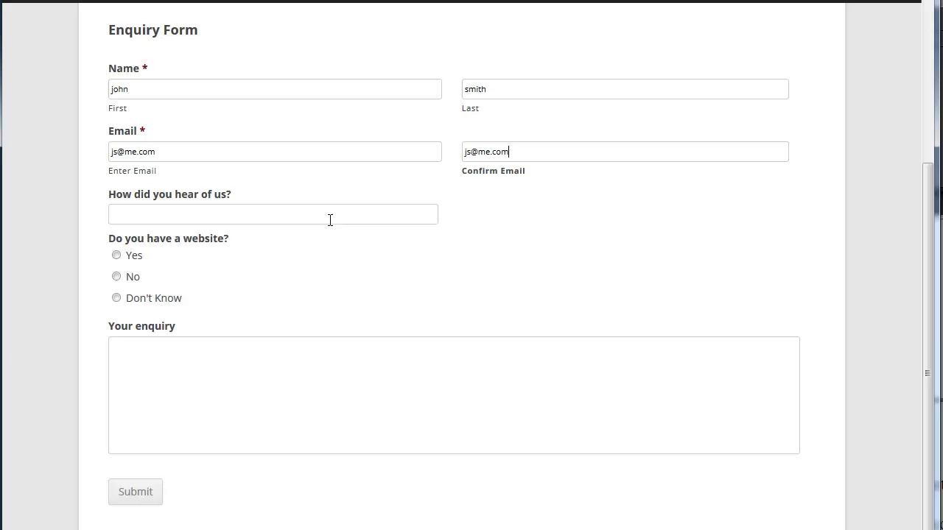
# - Answer 'friend', choose Yes, and enter the enquiry 'would love to have this too'
pyautogui.click(361, 211)
pyautogui.write('friend')
pyautogui.click(116, 255)
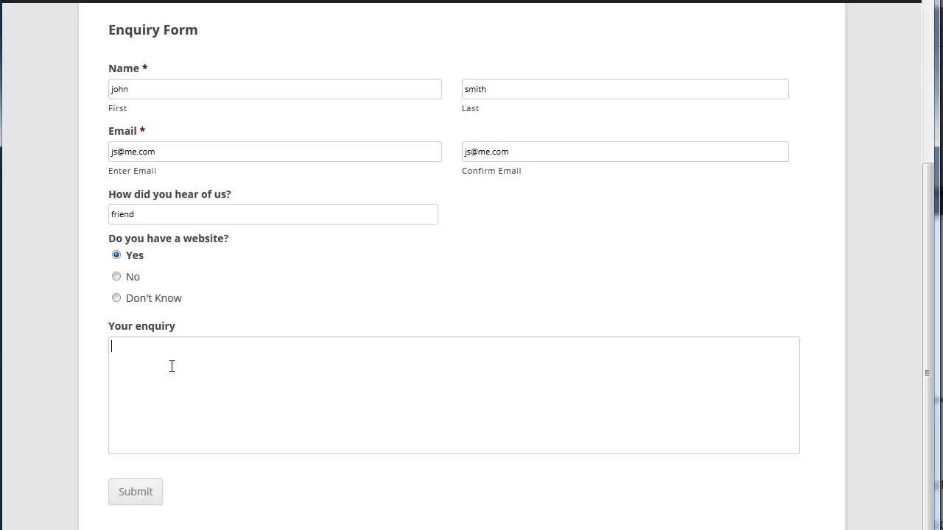
pyautogui.write('woulod love to have this too')
pyautogui.rightClick(121, 347)
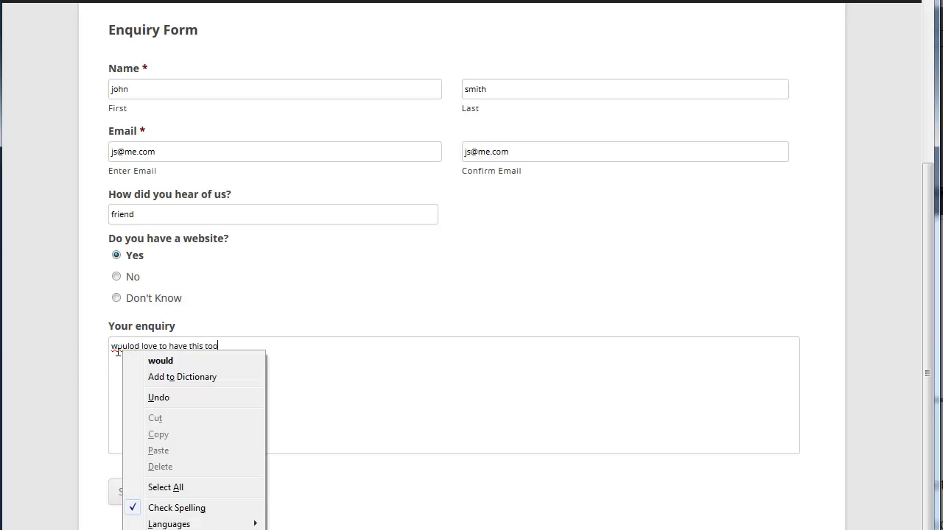
pyautogui.click(158, 362)
# - Submit the test enquiry and check the thank-you confirmation message that appears
pyautogui.click(149, 506)
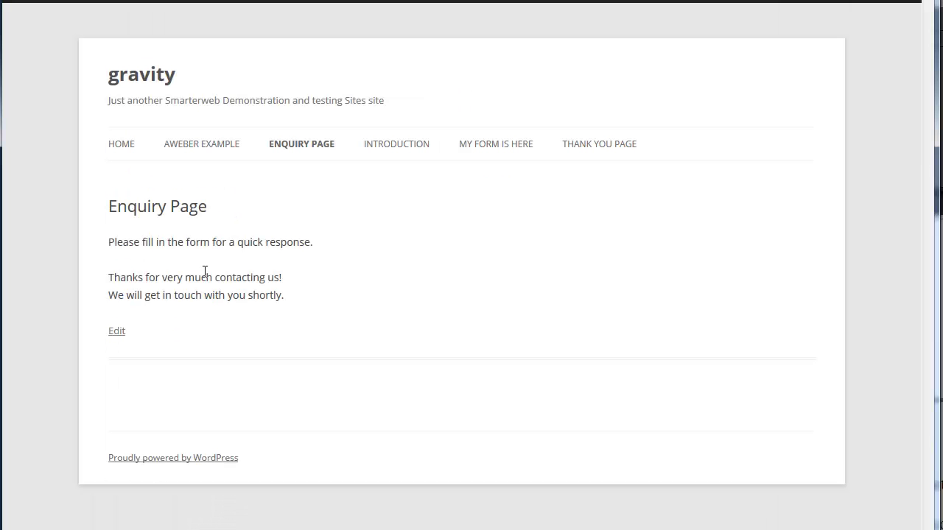
pyautogui.moveTo(179, 271); pyautogui.dragTo(134, 276)
pyautogui.click(96, 275)
# - Return to the admin Dashboard, where Enquiry Form shows 1 unread entry
pyautogui.moveTo(115, 2)
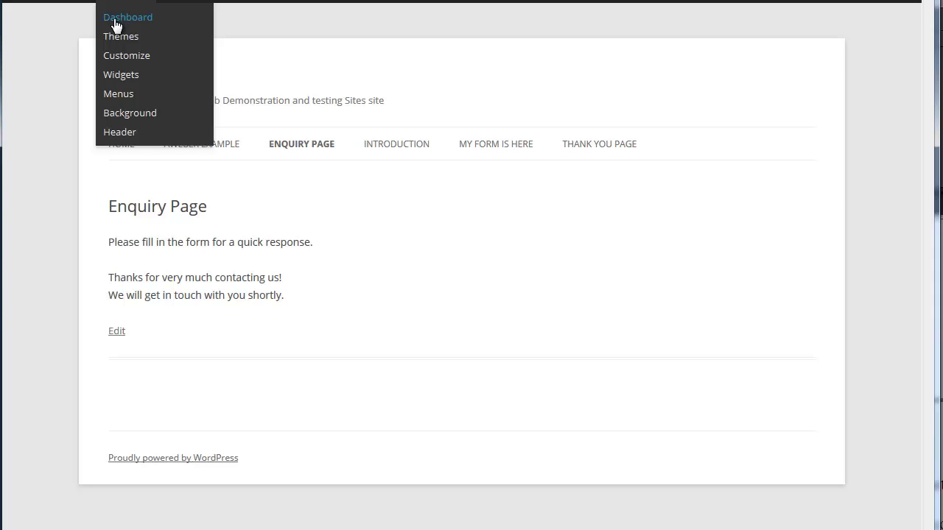
pyautogui.click(115, 26)
pyautogui.moveTo(73, 120)
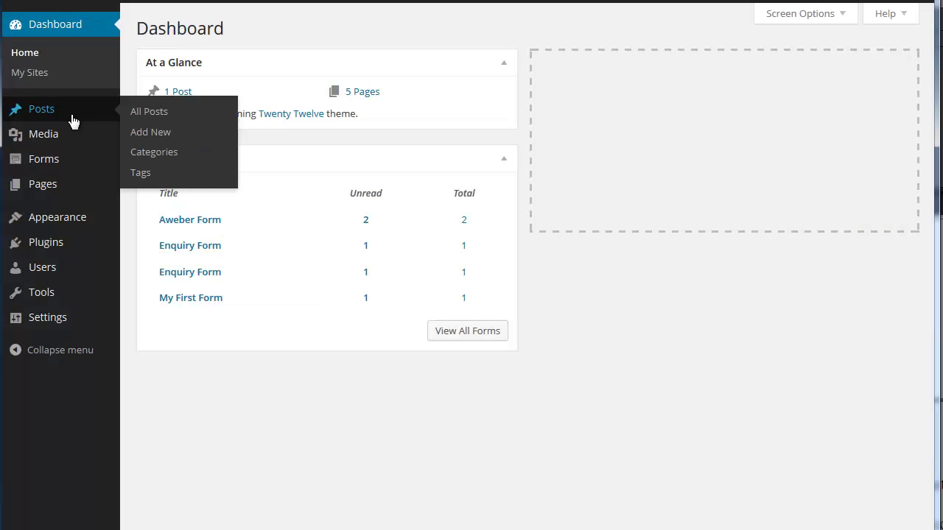
pyautogui.moveTo(76, 166)
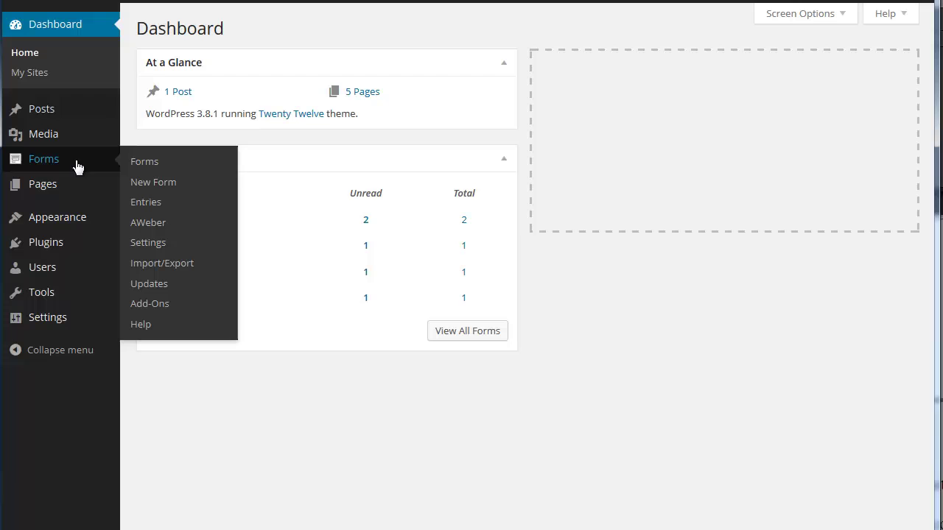
# - Open Entry #5 from the Enquiry Form entries list to see the submitted name, e-mail and answers
pyautogui.click(168, 210)
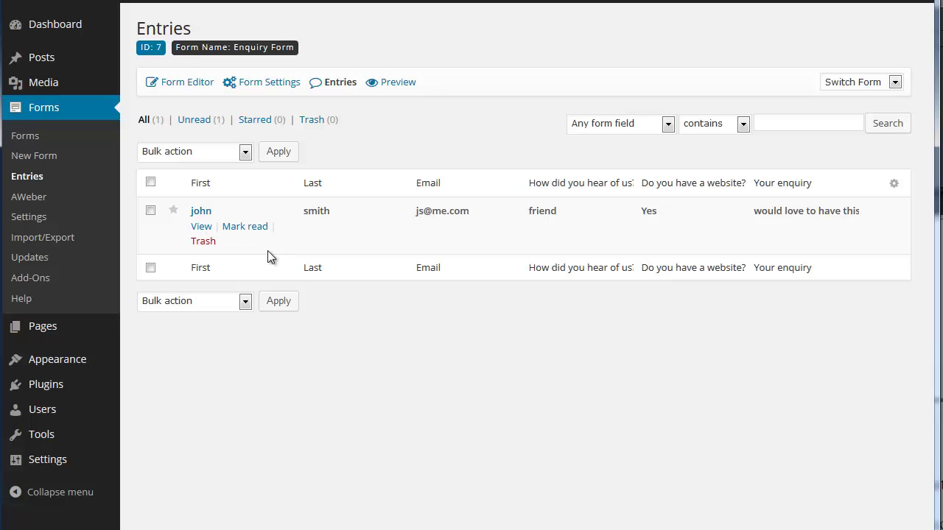
pyautogui.click(201, 227)
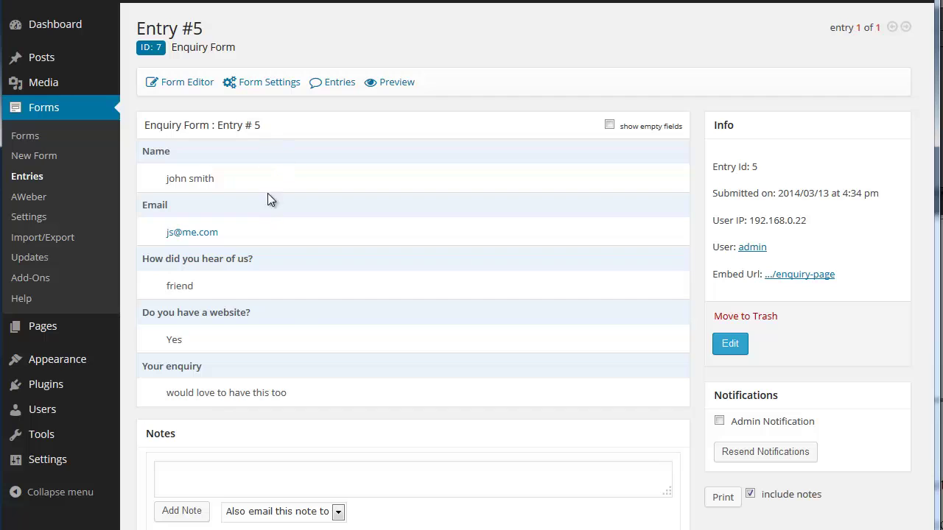